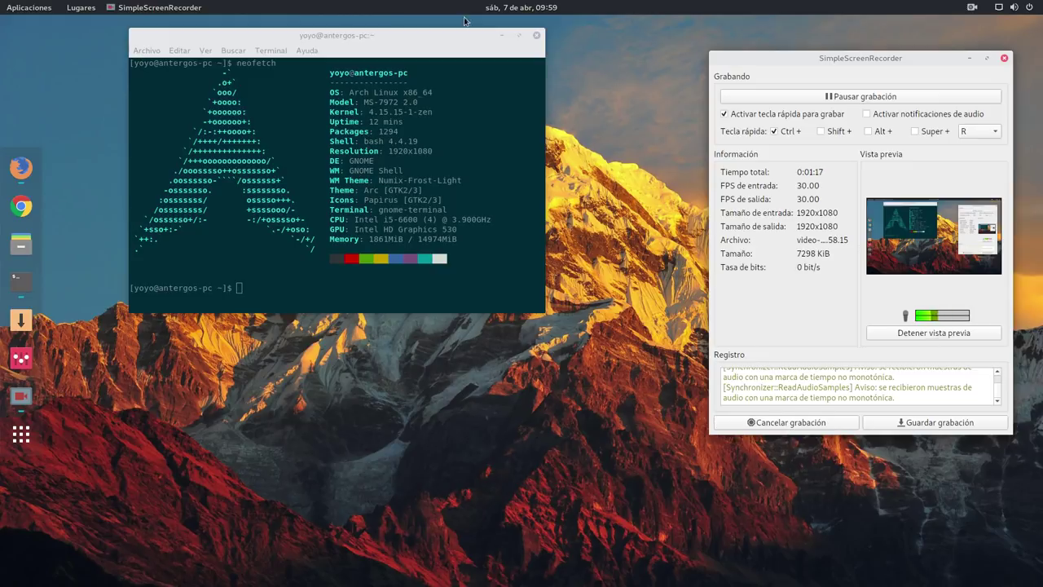
# - Minimize the terminal and SimpleScreenRecorder windows to clear the desktop
pyautogui.click(499, 33)
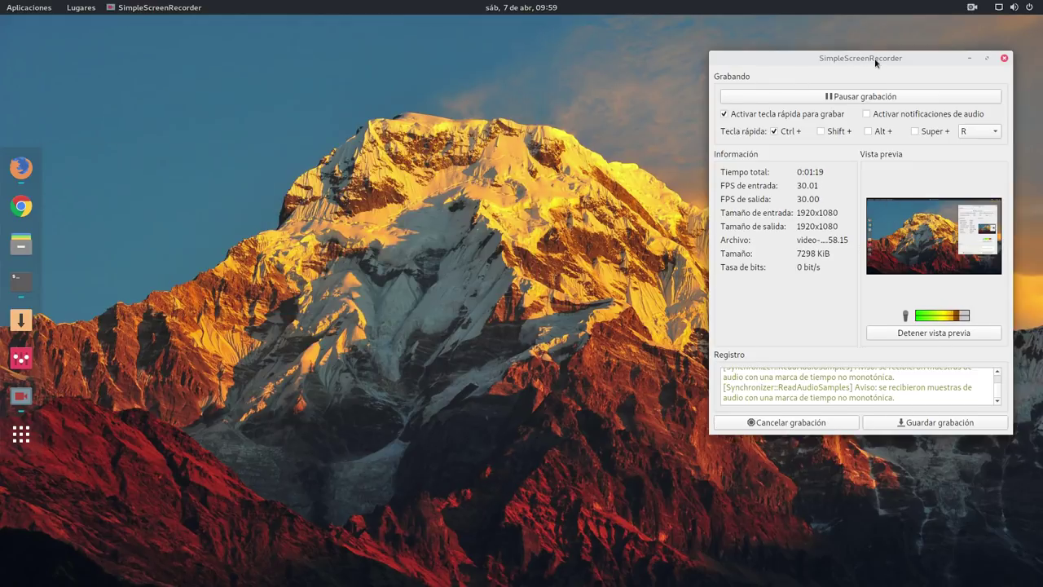
pyautogui.moveTo(875, 60); pyautogui.dragTo(844, 67)
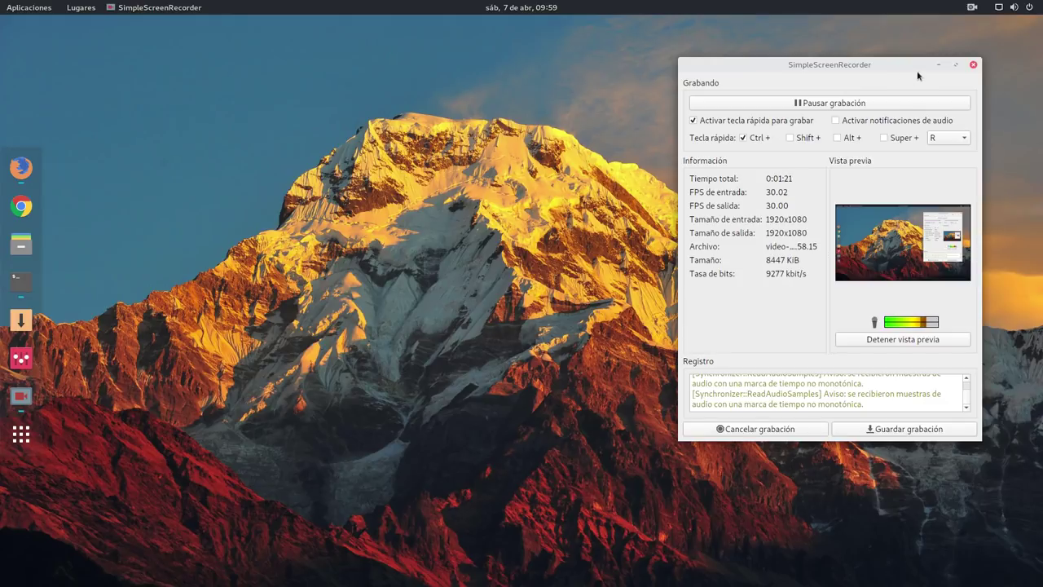
pyautogui.click(938, 65)
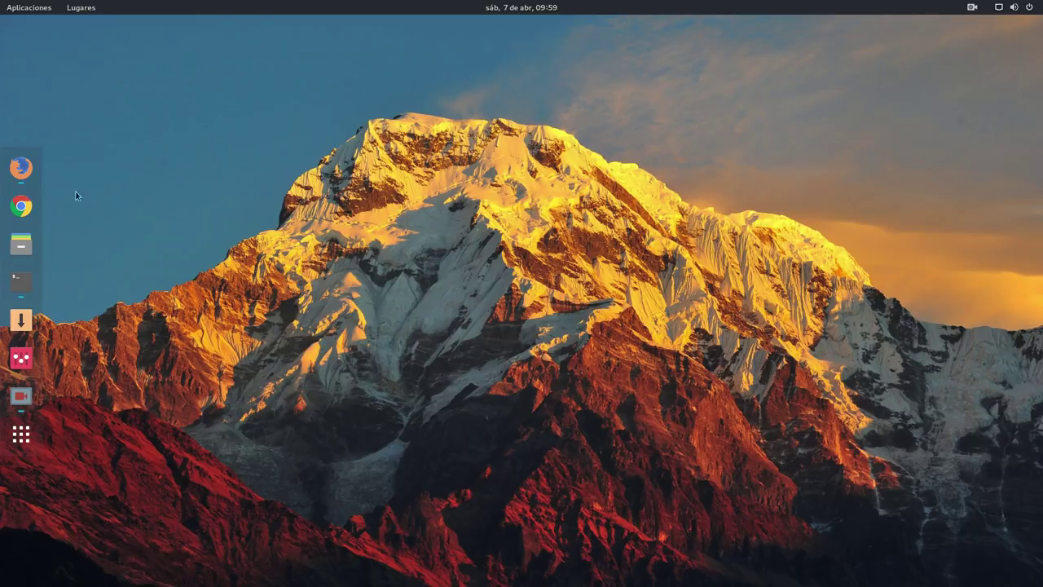
# - Switch to Firefox and read the OMG! Ubuntu article on Dash to Dock's new launcher styles and update instructions
pyautogui.click(21, 168)
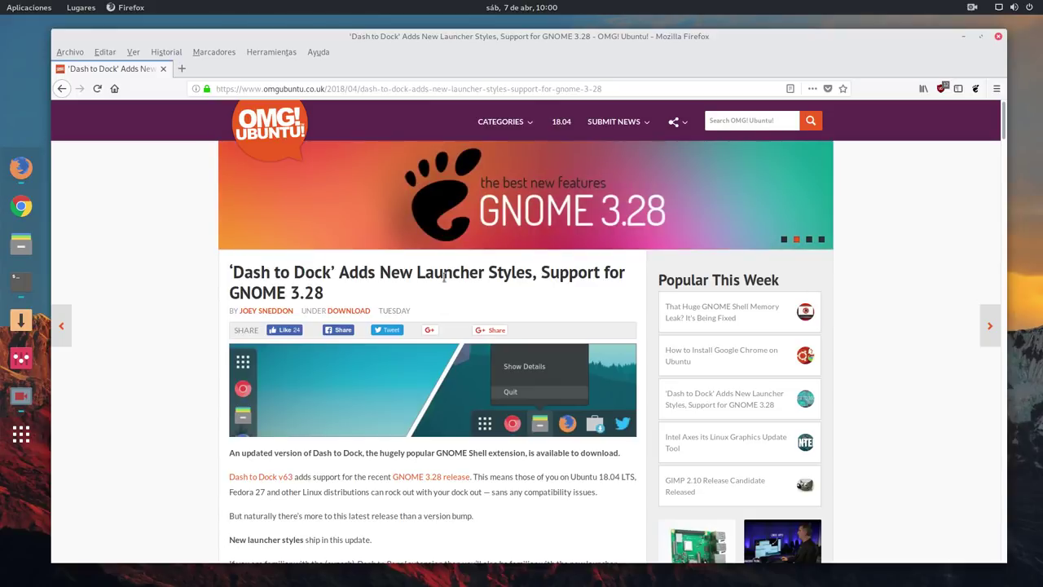
pyautogui.scroll(-3, 427, 353)
pyautogui.scroll(2, 383, 350)
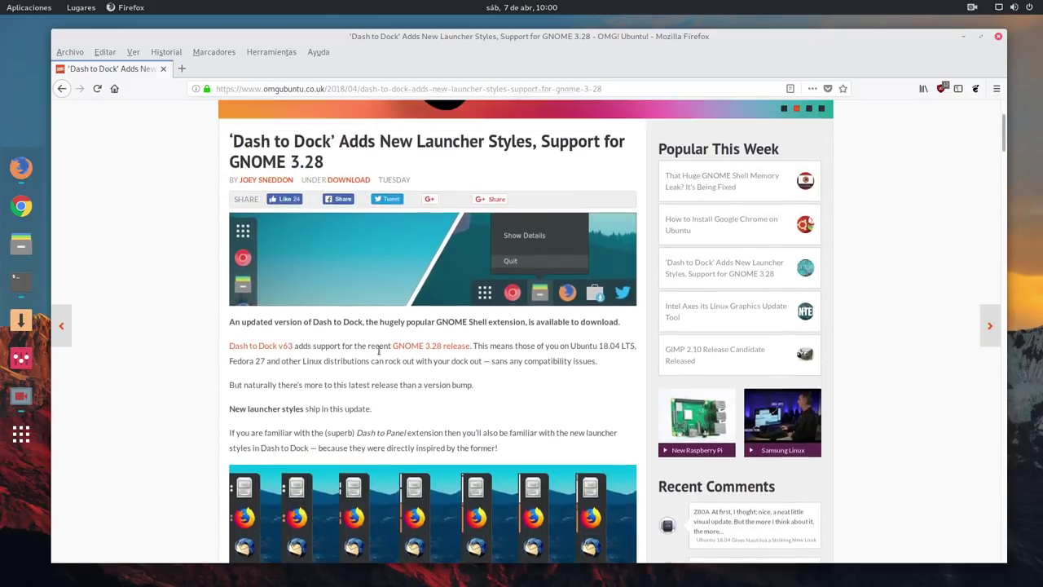
pyautogui.scroll(2, 379, 350)
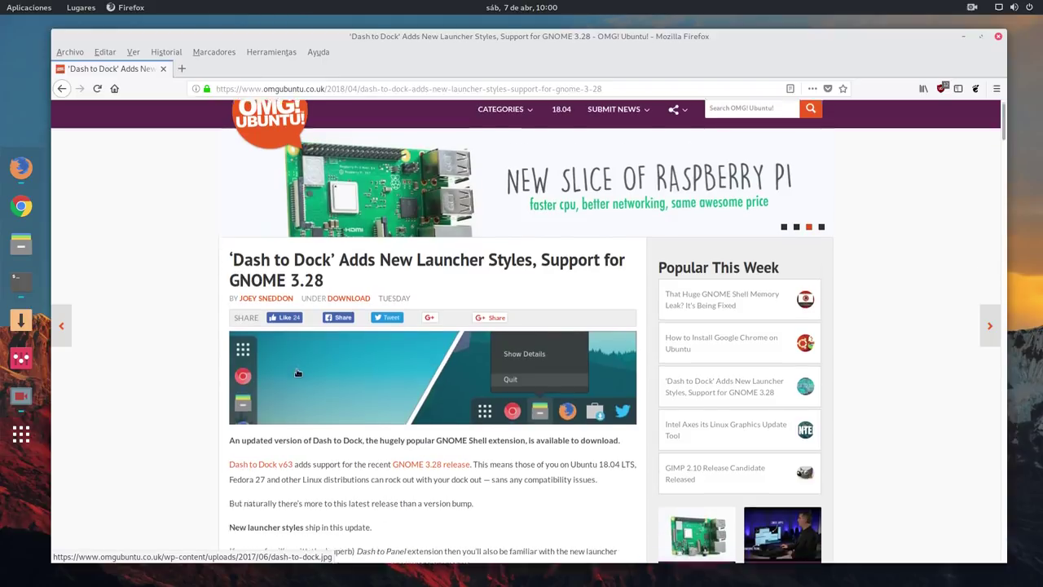
pyautogui.scroll(-3, 297, 372)
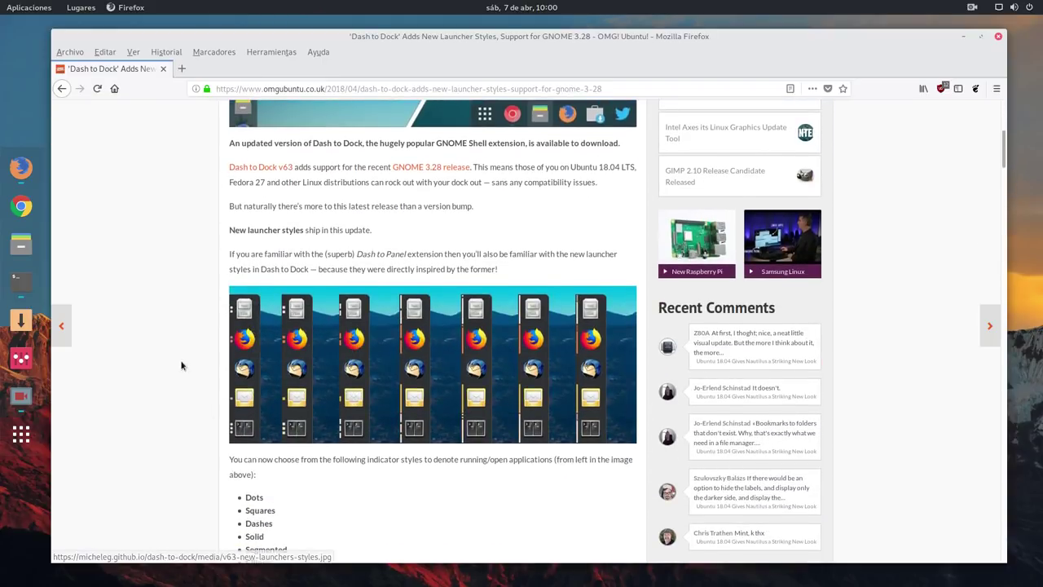
pyautogui.scroll(-2, 181, 363)
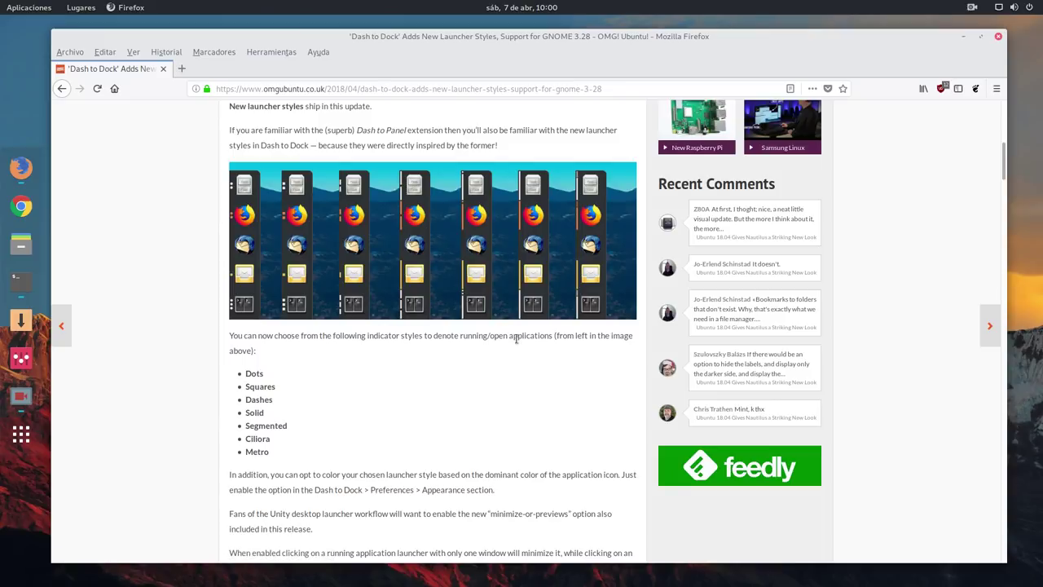
pyautogui.scroll(-3, 515, 338)
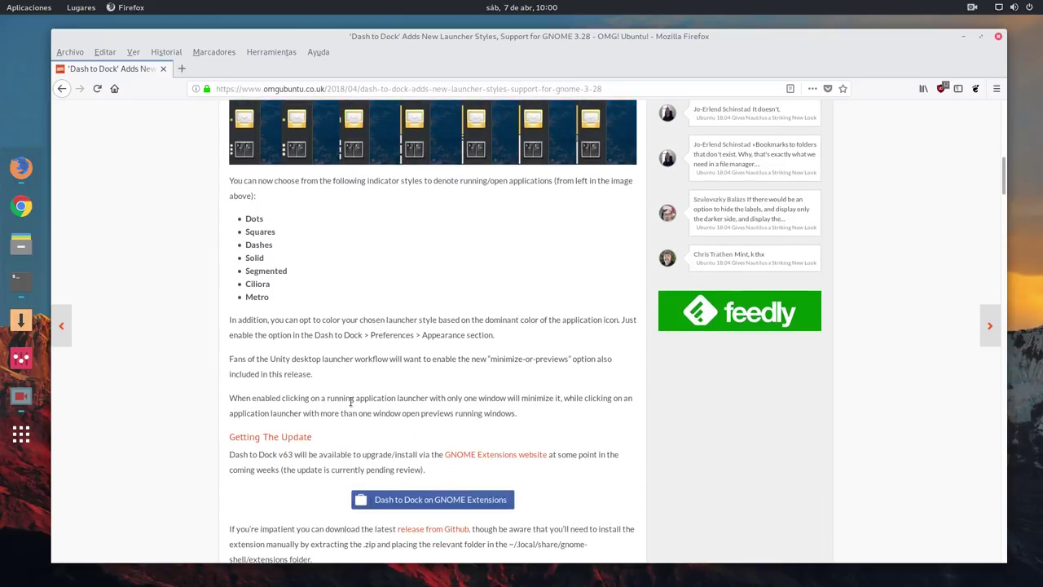
pyautogui.scroll(4, 351, 405)
pyautogui.scroll(-4, 351, 405)
pyautogui.scroll(11, 348, 400)
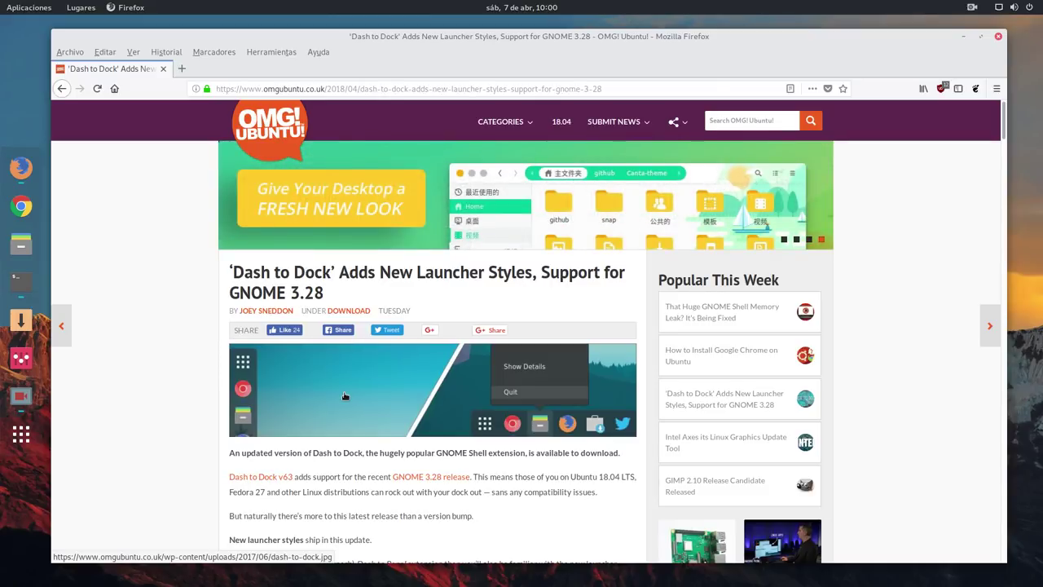
# - Open the bookmarked GNOME Shell Extensions site in a new tab and review the list of installed extensions
pyautogui.click(182, 68)
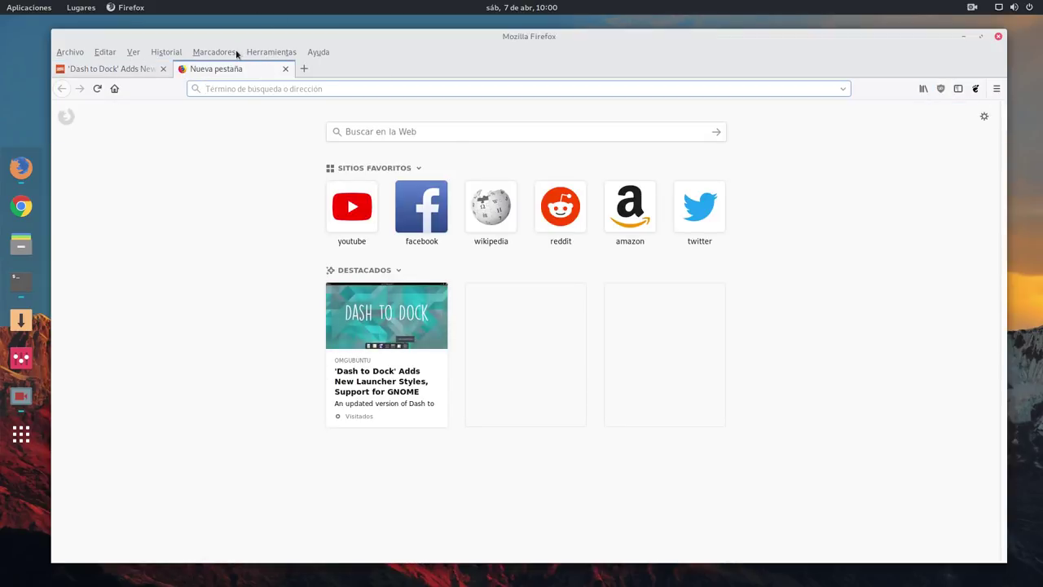
pyautogui.click(232, 52)
pyautogui.click(238, 181)
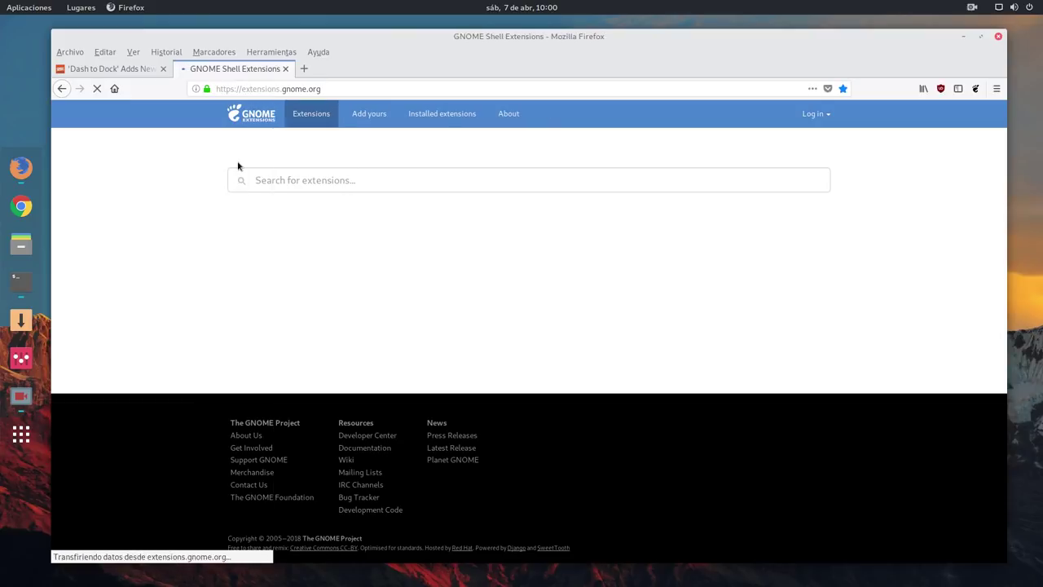
pyautogui.click(434, 116)
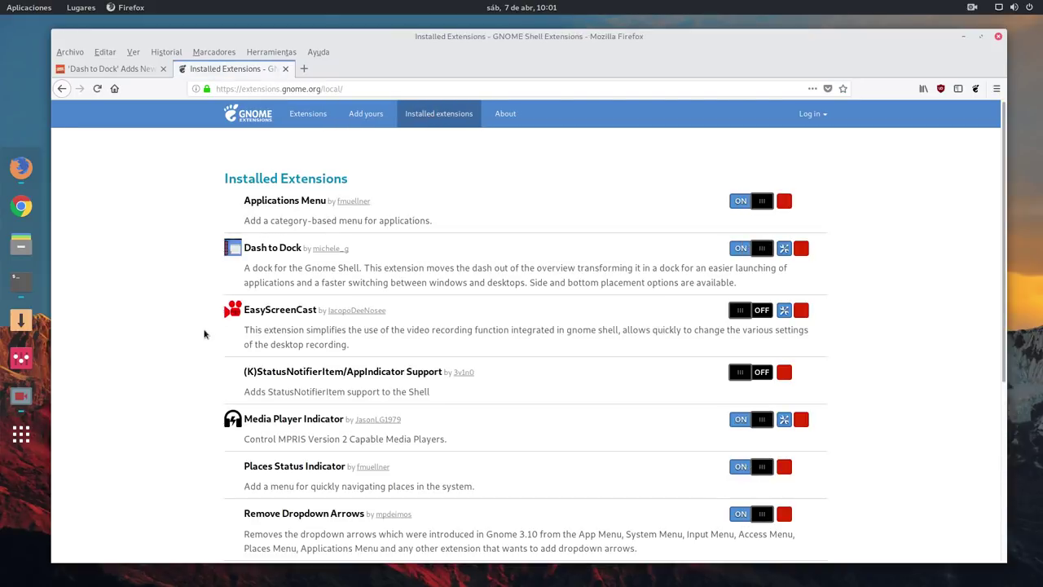
pyautogui.scroll(-3, 742, 341)
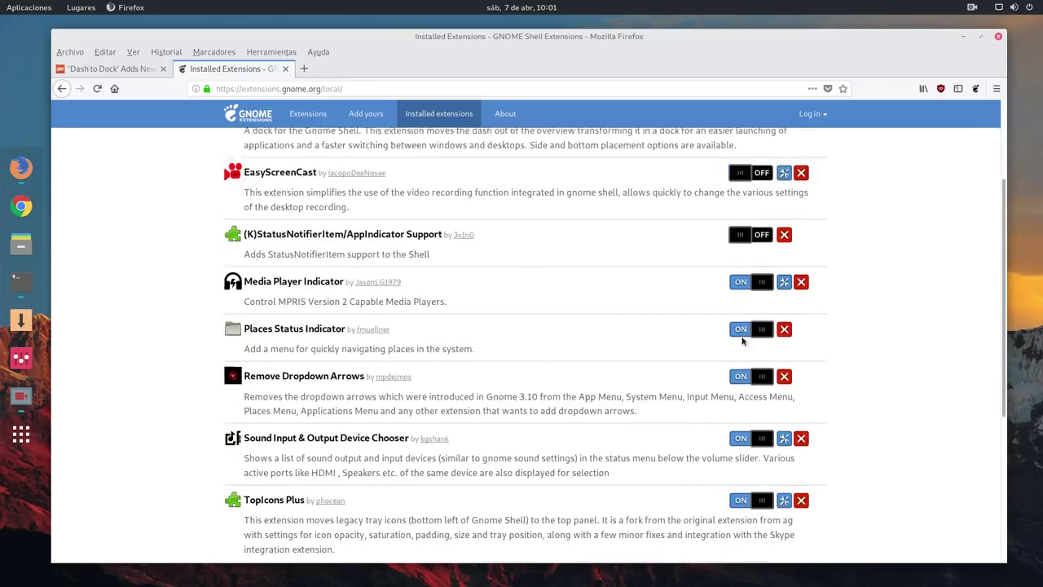
pyautogui.scroll(-3, 757, 440)
pyautogui.scroll(6, 745, 415)
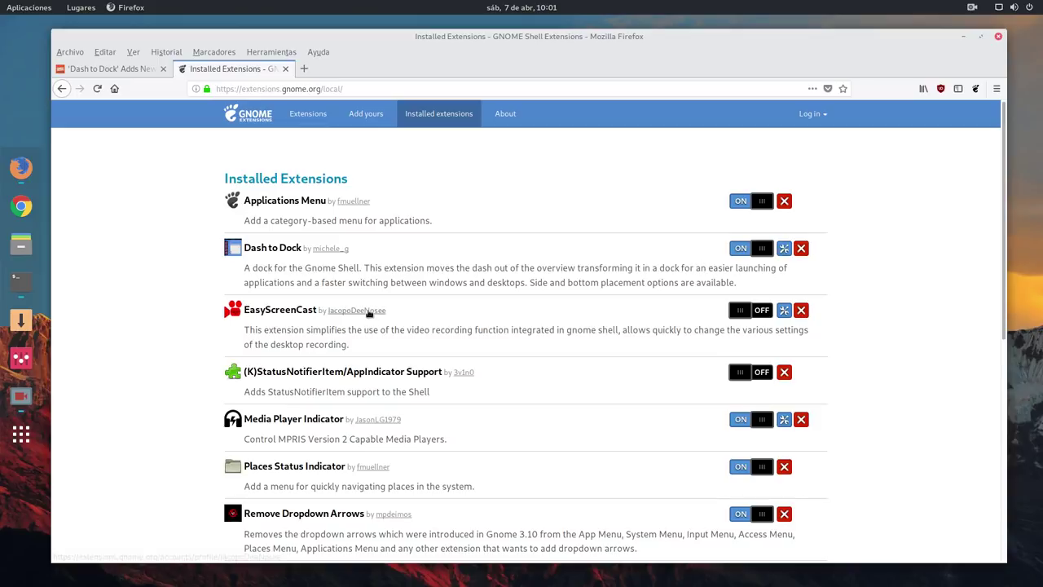
# - Minimize Firefox, find Retoques by searching for "tw", and show its Extensiones section
pyautogui.click(963, 35)
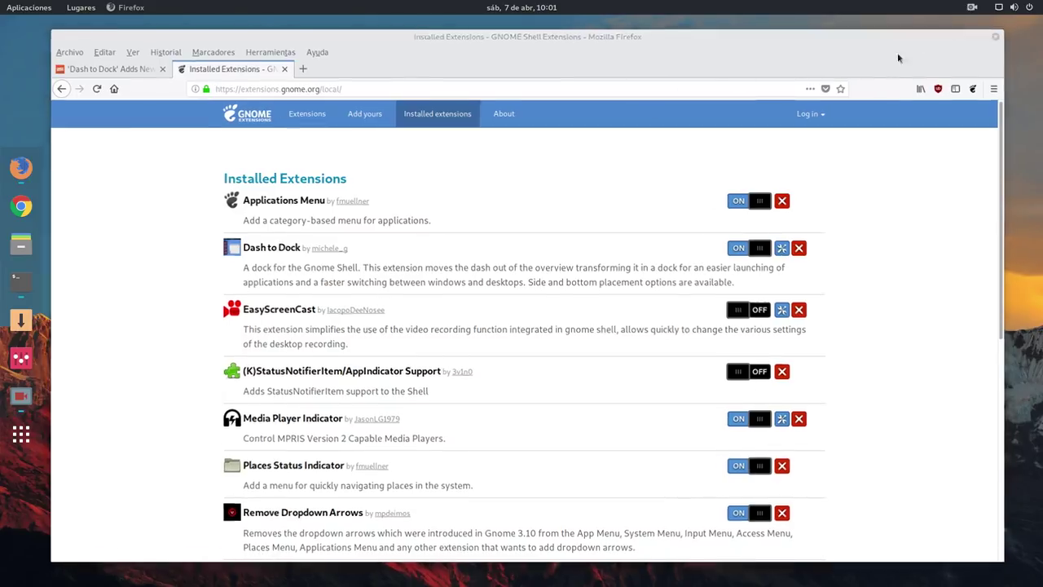
pyautogui.moveTo(3, 3)
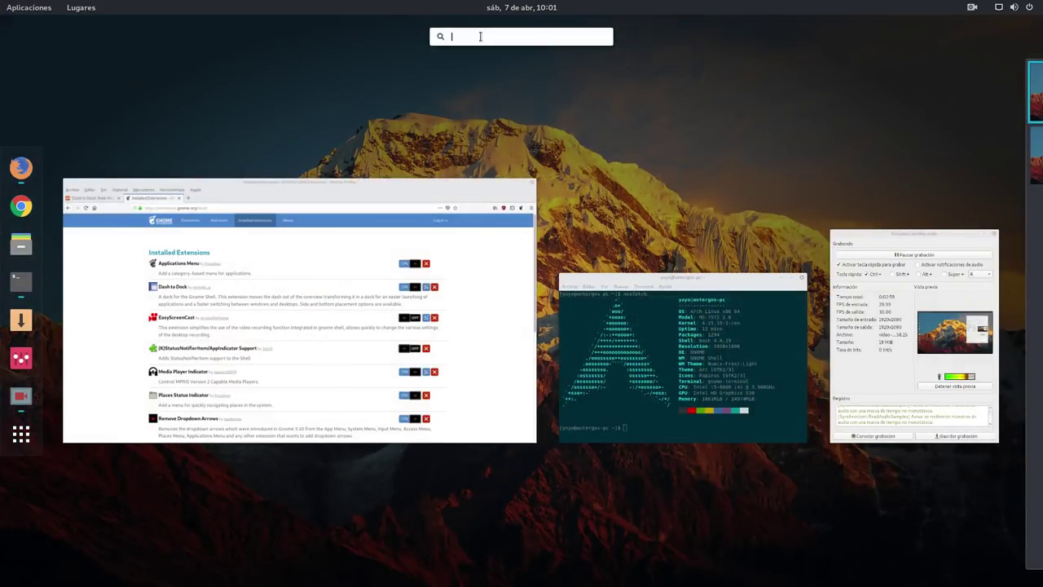
pyautogui.write('tw')
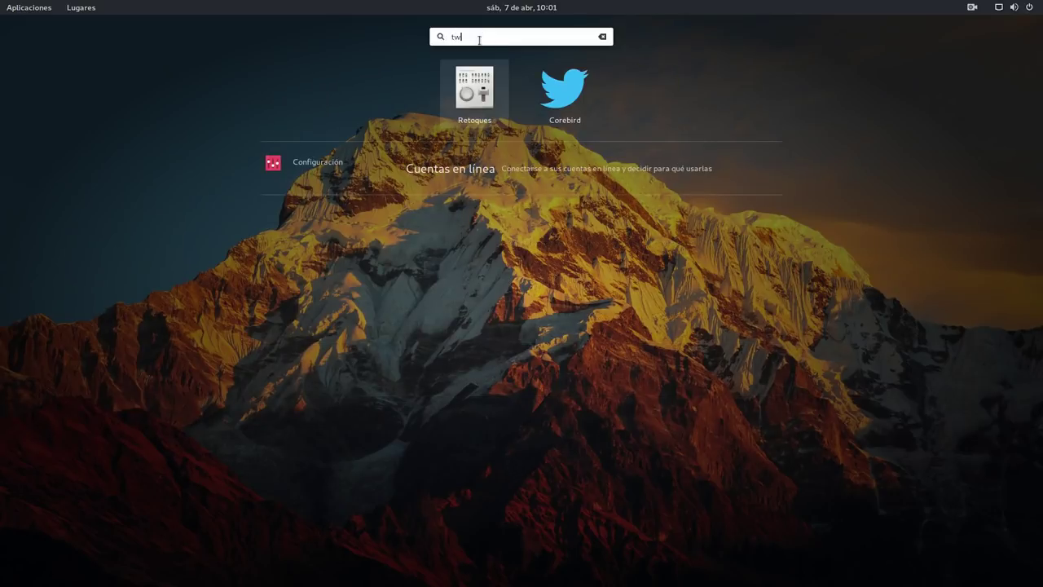
pyautogui.click(468, 91)
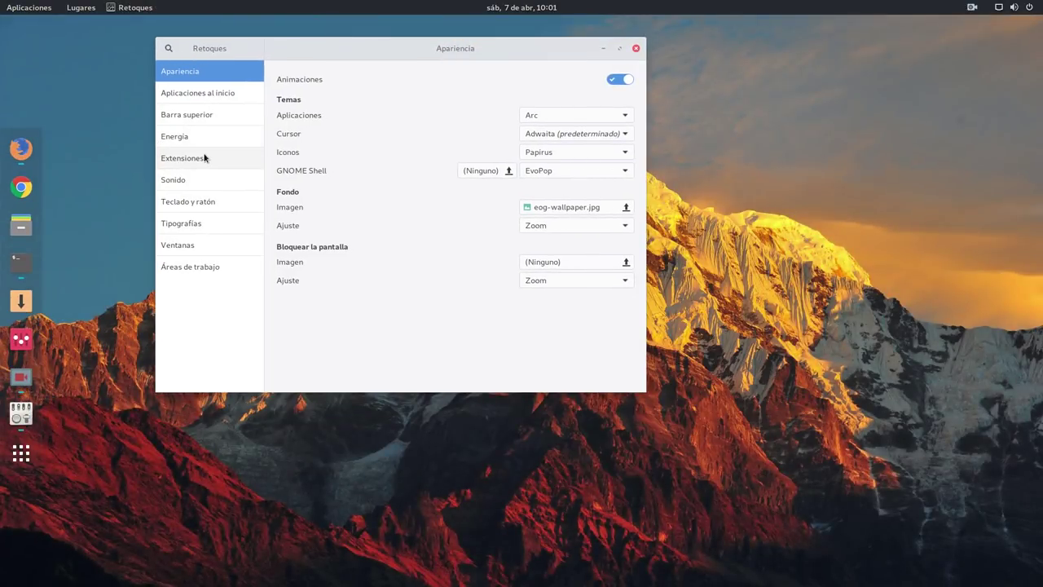
pyautogui.click(204, 158)
# - Open the Dash to Dock settings, examine the version information and the appearance options, and close the settings
pyautogui.click(584, 133)
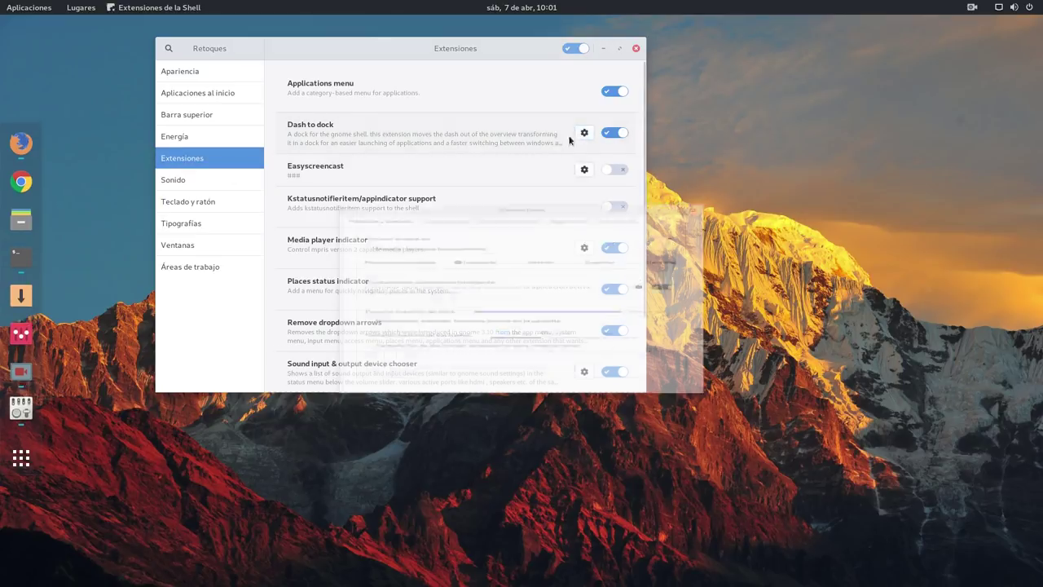
pyautogui.click(617, 137)
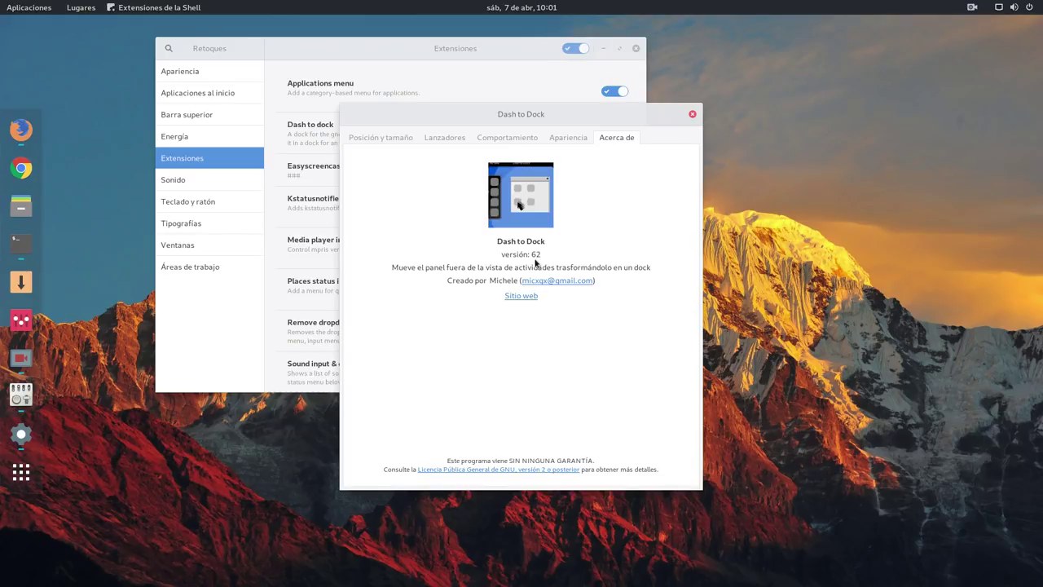
pyautogui.click(579, 138)
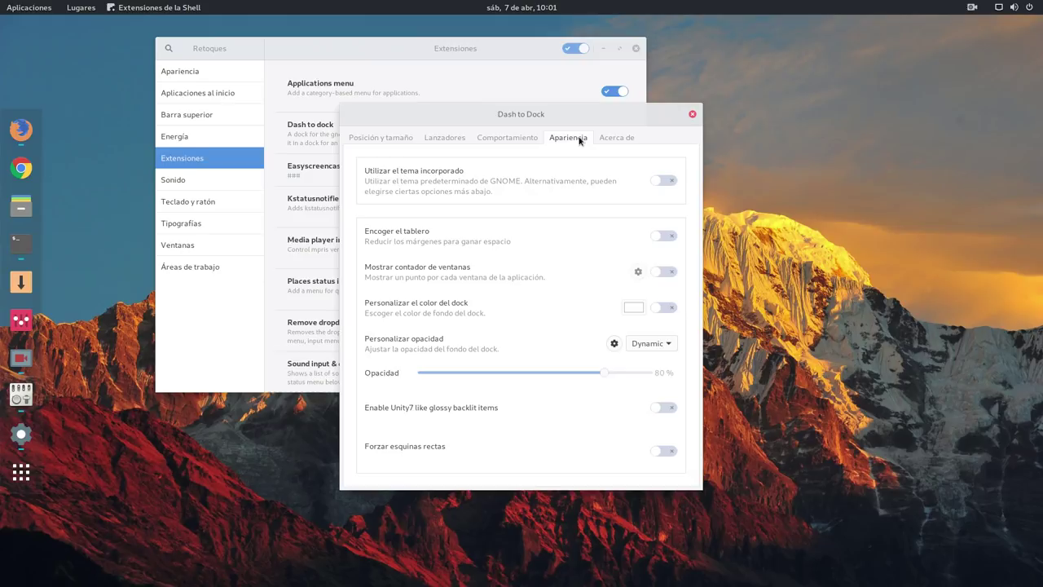
pyautogui.click(692, 114)
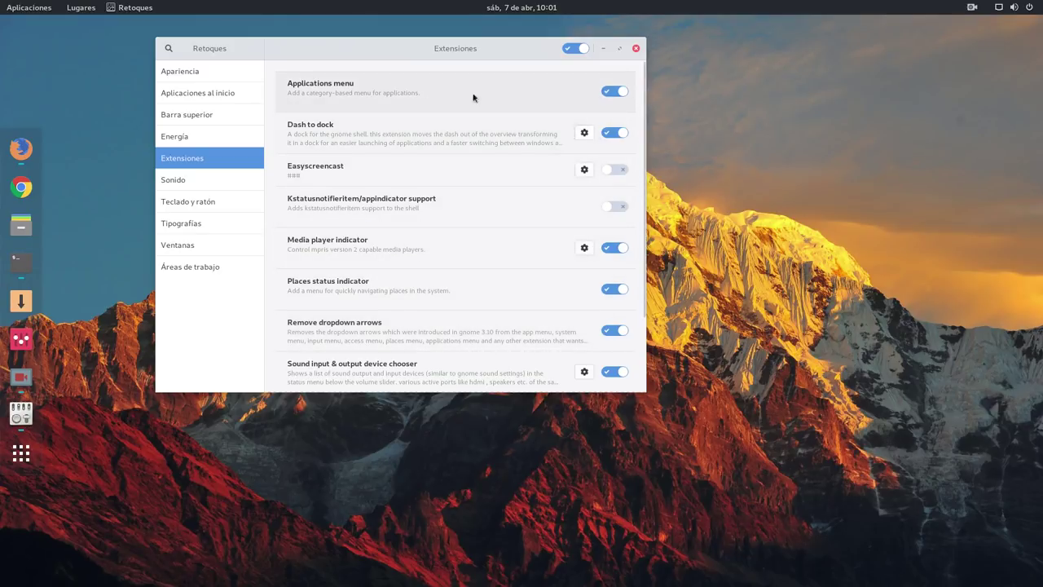
# - Check the Dash to Dock version information again, and close both the extension settings and Retoques
pyautogui.moveTo(471, 48); pyautogui.dragTo(533, 94)
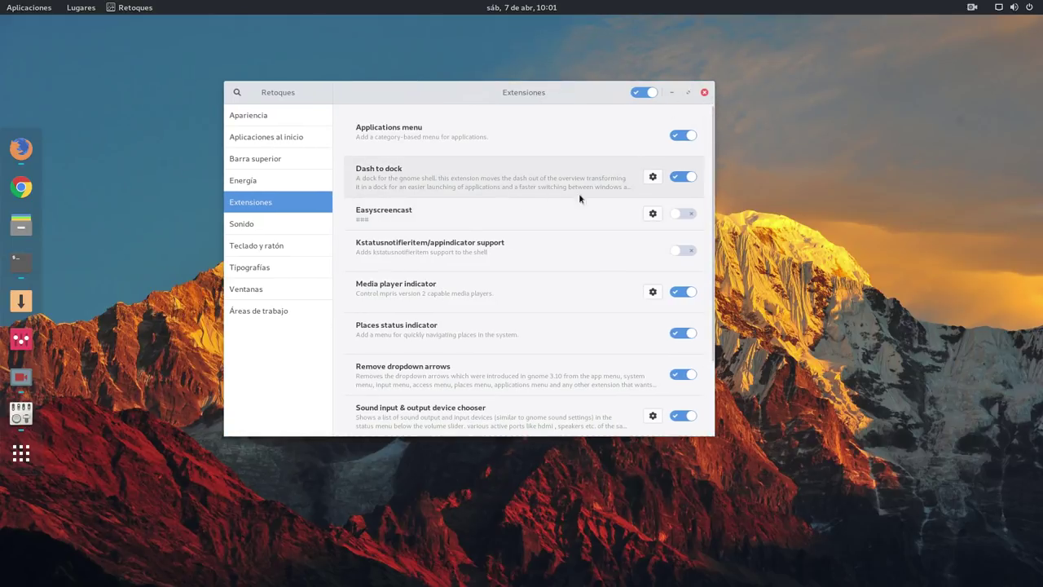
pyautogui.click(653, 176)
pyautogui.click(633, 138)
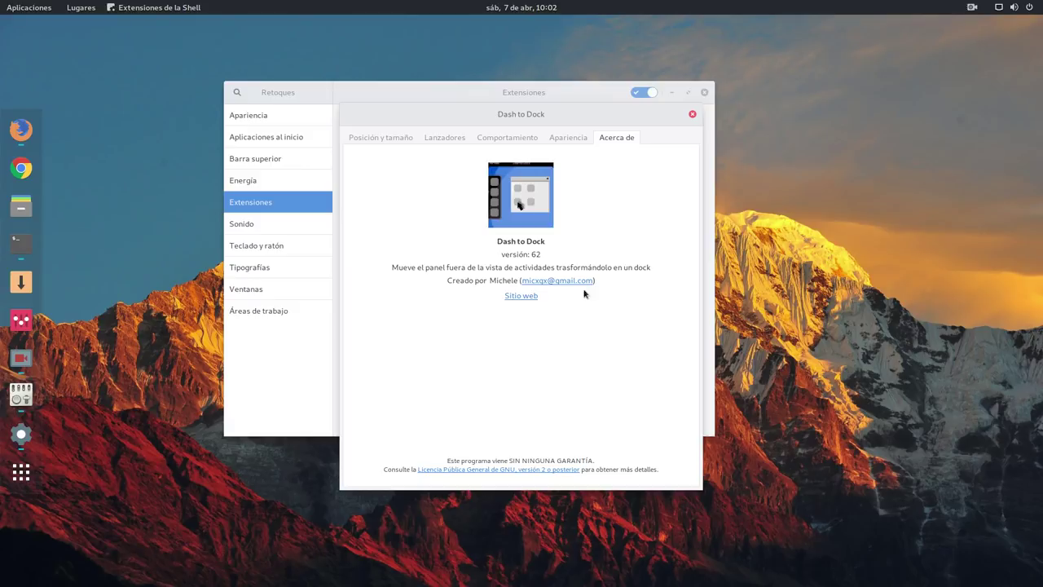
pyautogui.click(690, 116)
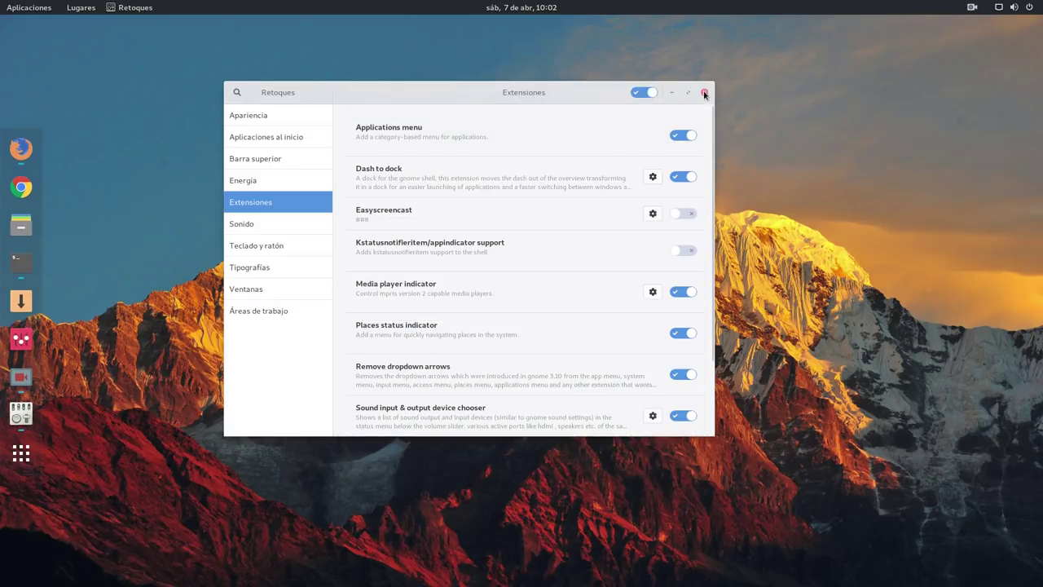
pyautogui.click(704, 94)
# - Return to the OMG! Ubuntu article in Firefox and follow its Github release link for manual installation
pyautogui.click(21, 168)
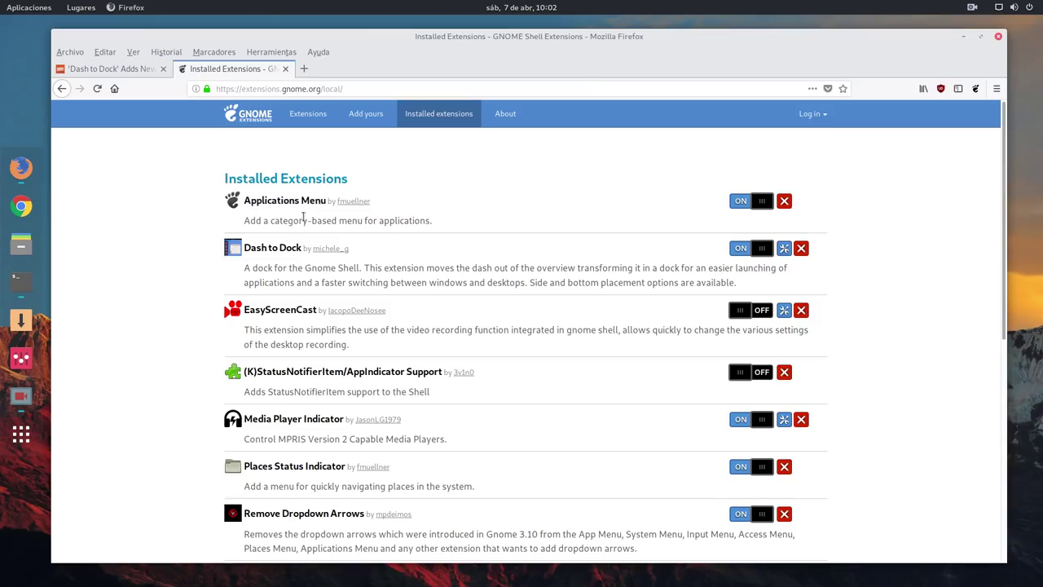
pyautogui.click(127, 72)
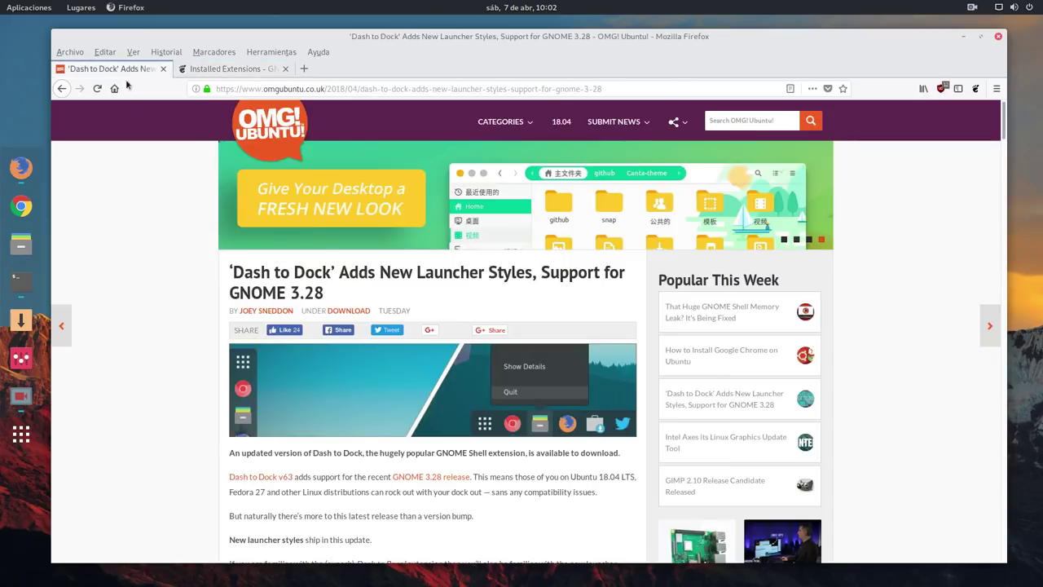
pyautogui.scroll(-10, 200, 334)
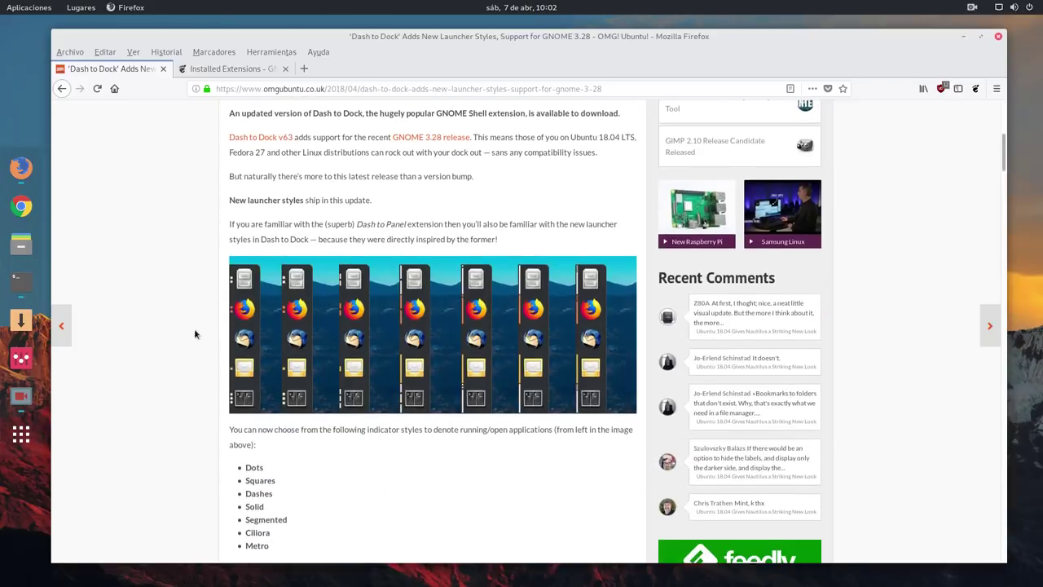
pyautogui.scroll(-5, 202, 329)
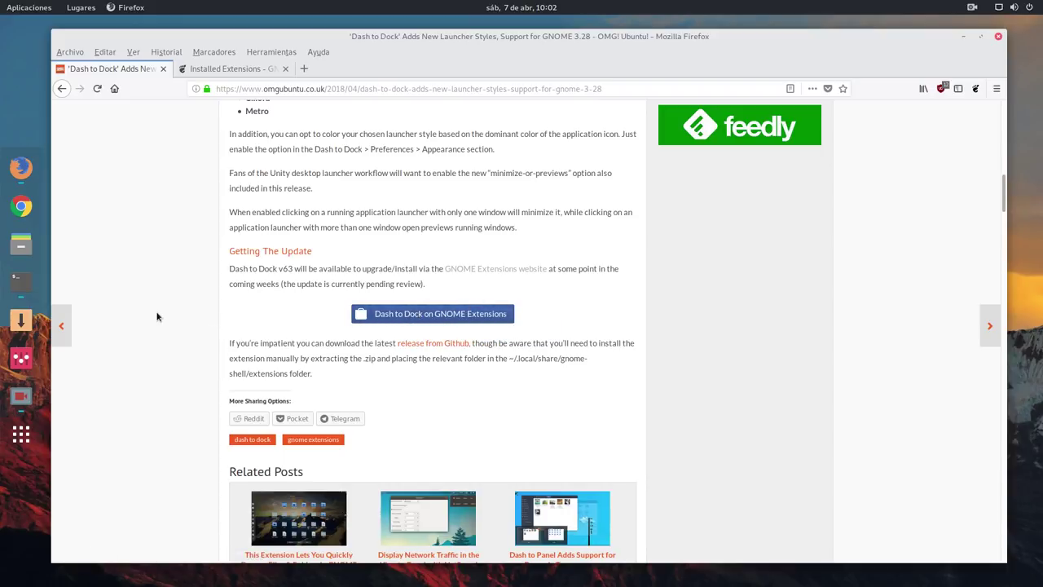
pyautogui.click(432, 345)
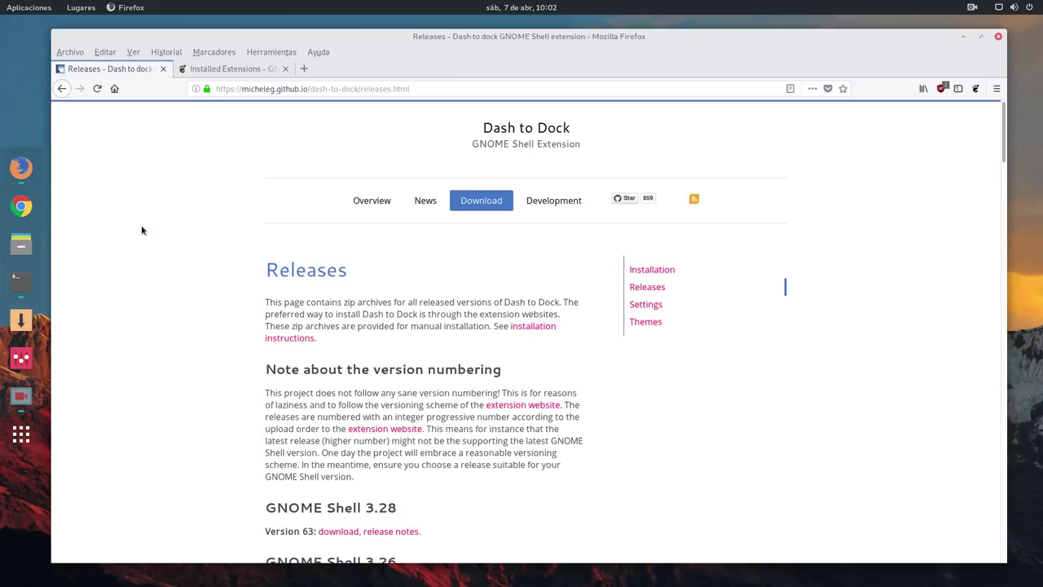
# - Download the Dash to Dock version 63 zip for GNOME Shell 3.28 and save the file
pyautogui.scroll(-3, 134, 282)
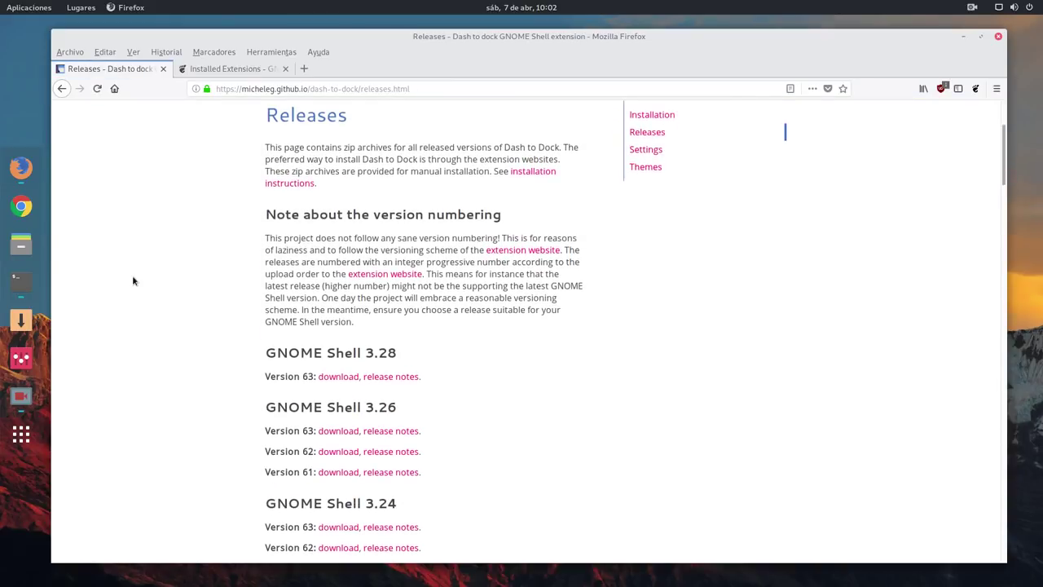
pyautogui.scroll(3, 132, 274)
pyautogui.scroll(-2, 132, 274)
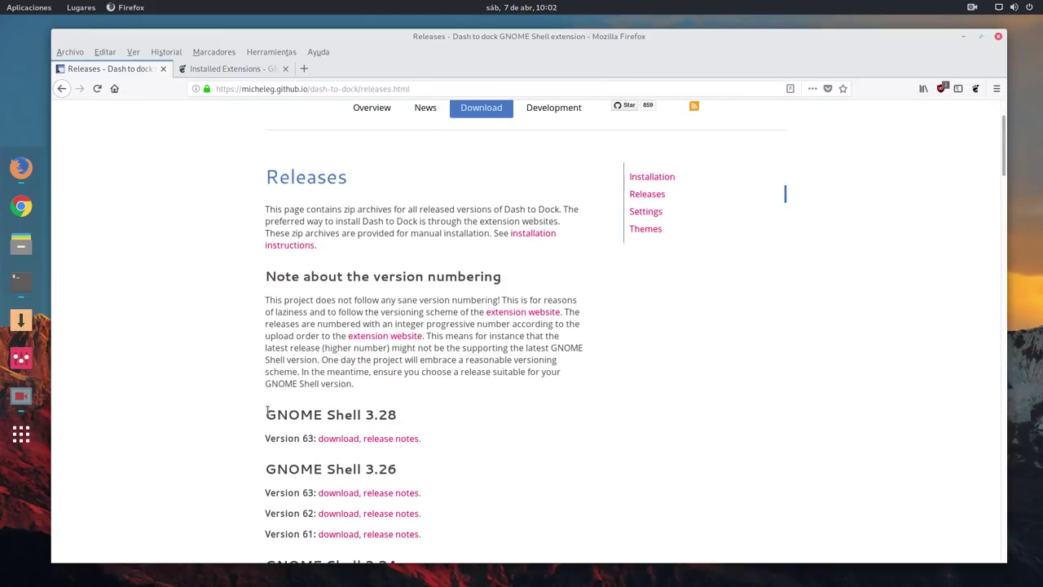
pyautogui.click(334, 443)
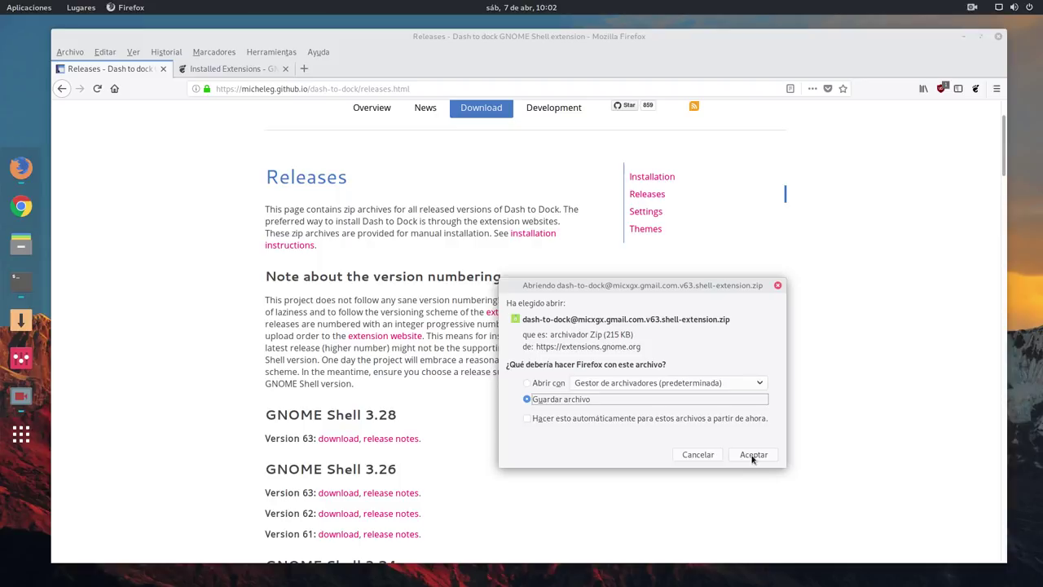
pyautogui.click(753, 456)
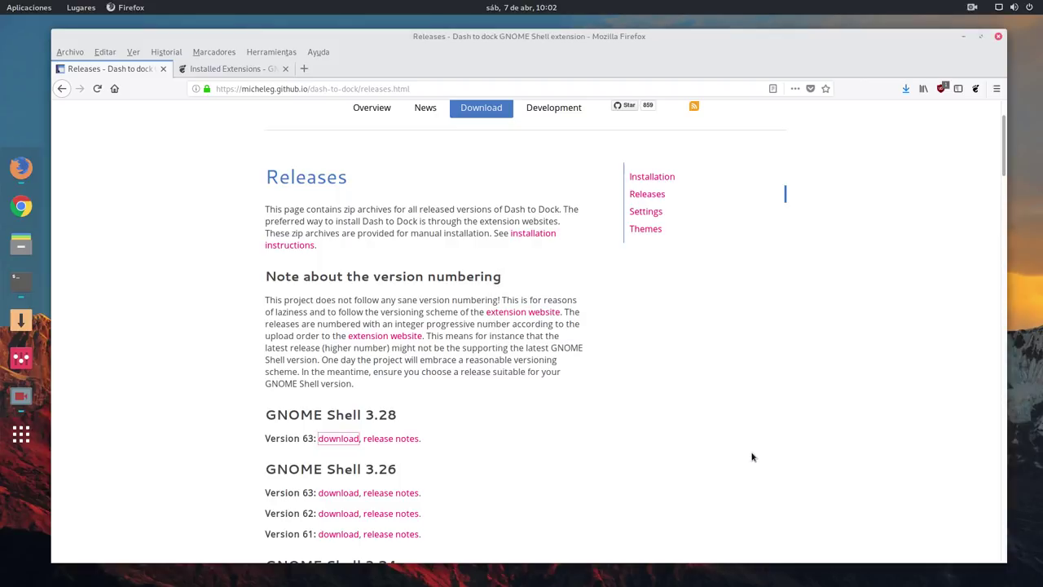
# - Switch to the Files app and extract the downloaded Dash to Dock v63 zip inside the Descargas folder
pyautogui.click(962, 37)
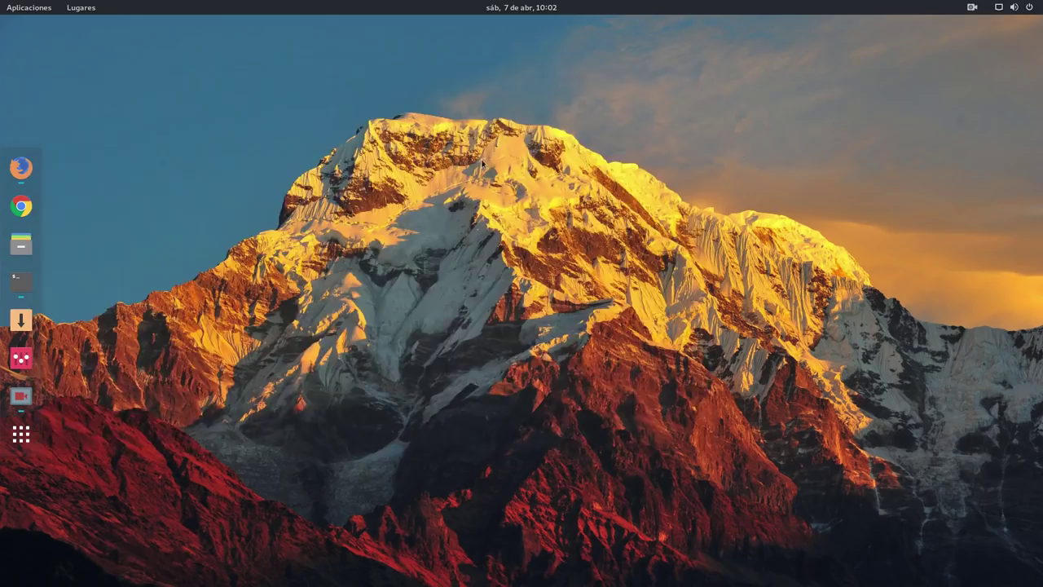
pyautogui.click(21, 243)
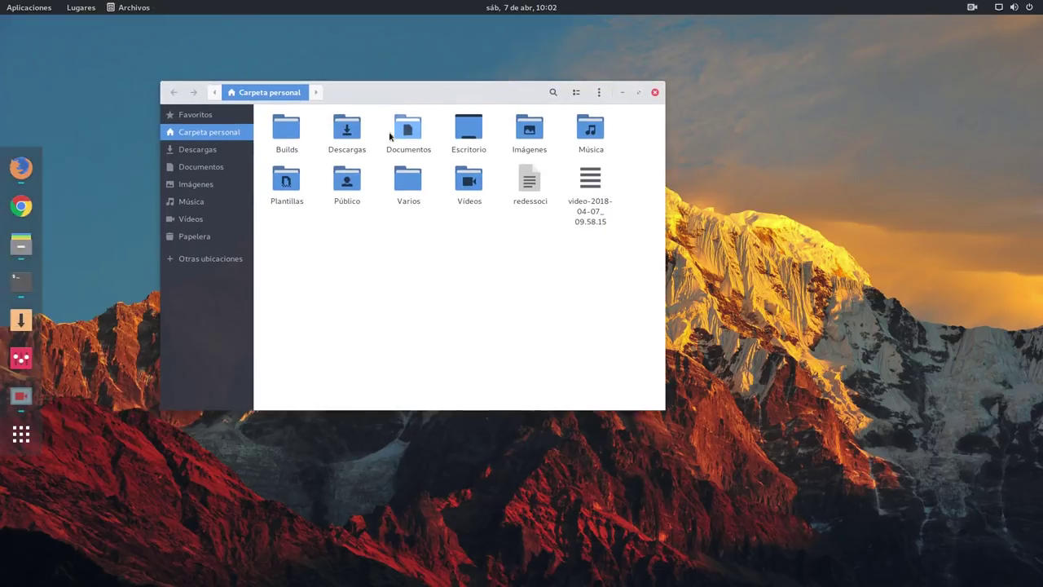
pyautogui.click(352, 139)
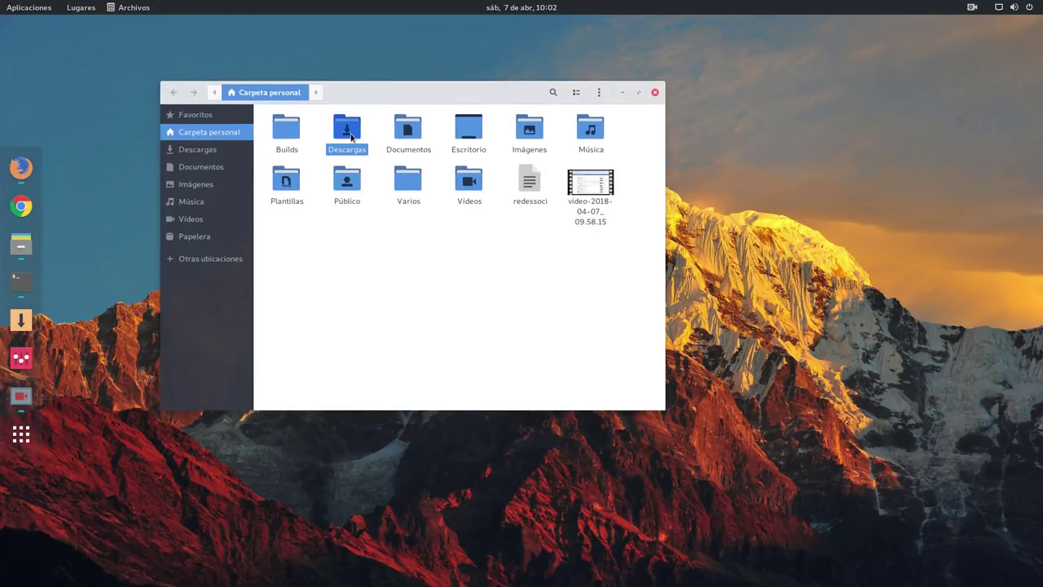
pyautogui.doubleClick(352, 139)
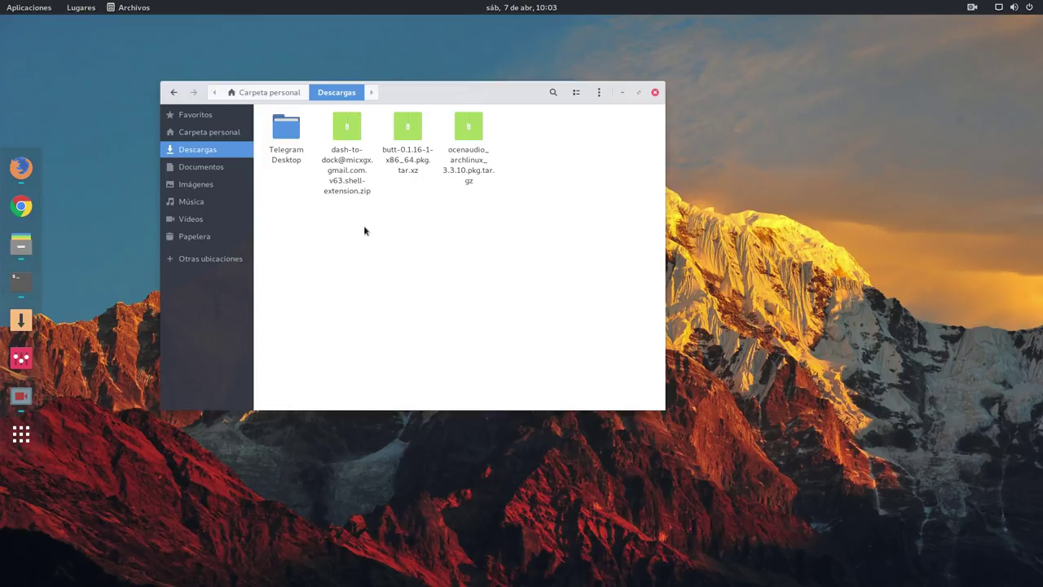
pyautogui.rightClick(350, 137)
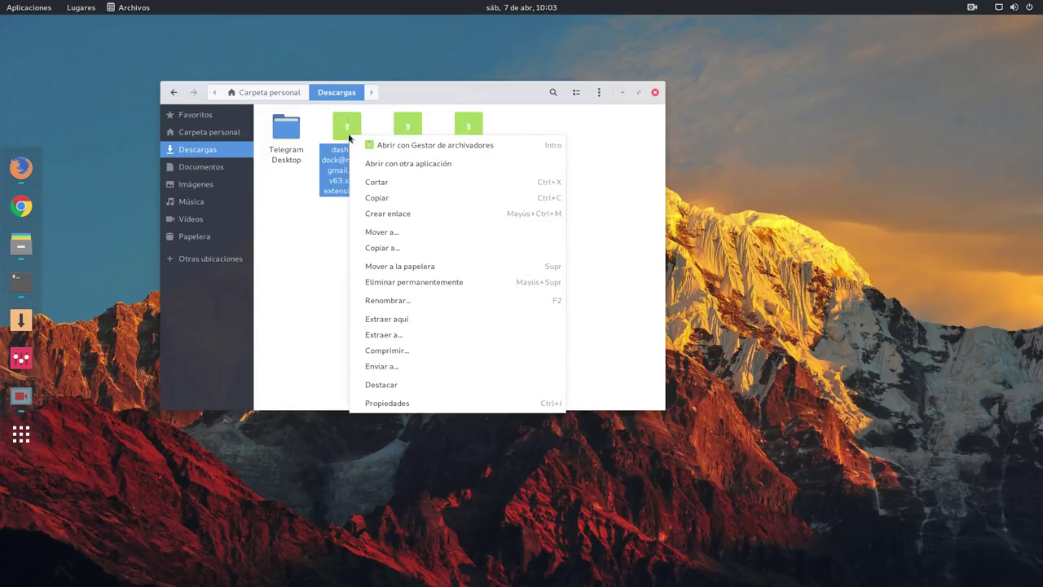
pyautogui.click(380, 319)
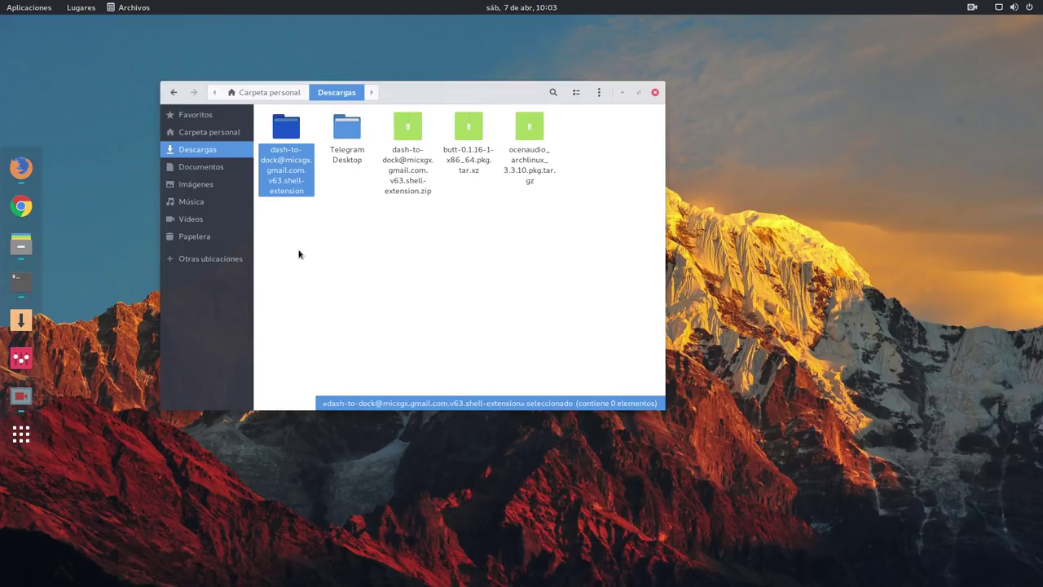
pyautogui.click(320, 271)
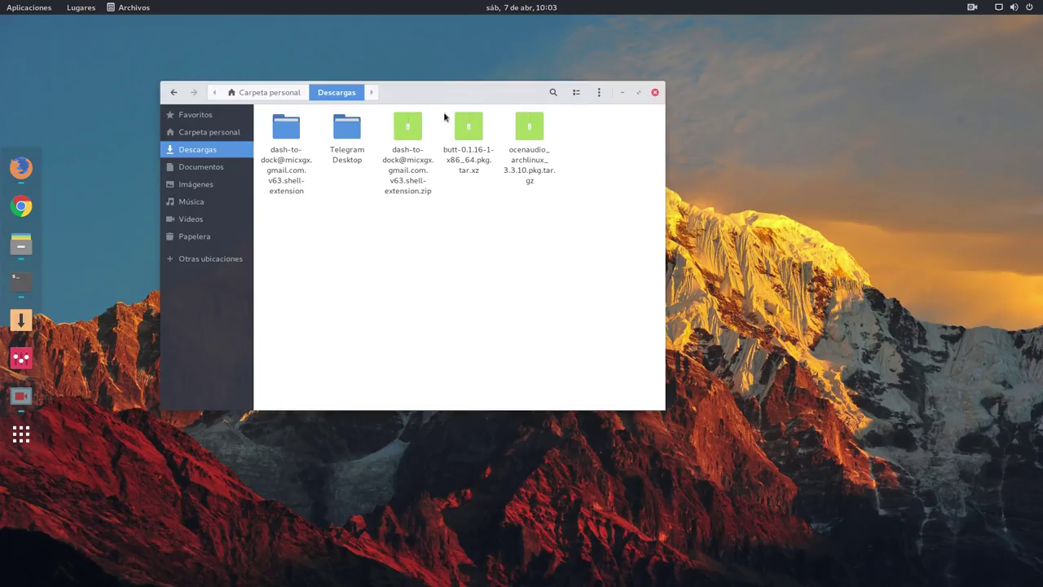
# - Open a second Files window alongside the Descargas one, and show the hidden files of the personal folder in it
pyautogui.moveTo(463, 94); pyautogui.dragTo(415, 79)
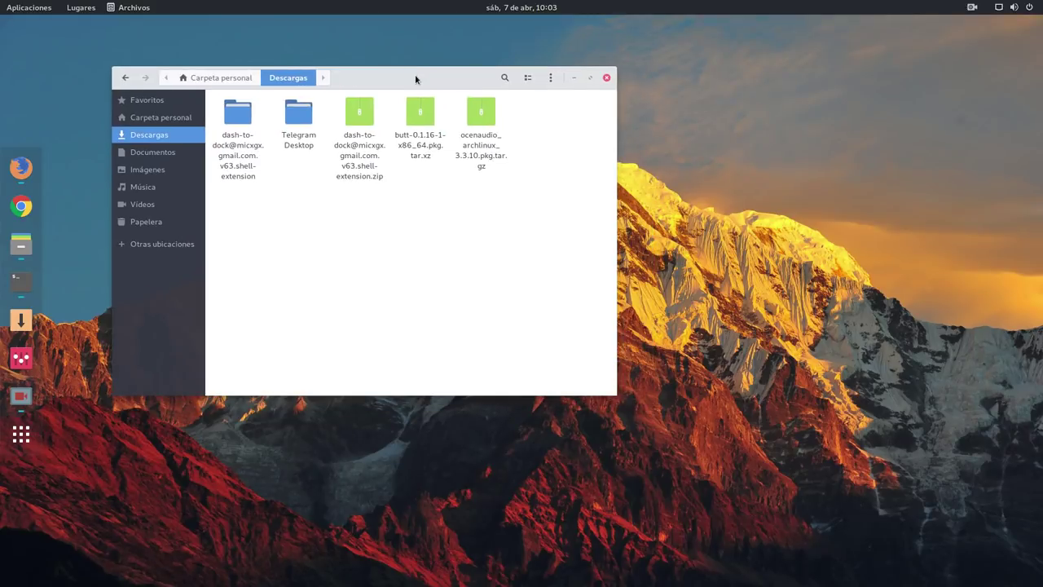
pyautogui.click(134, 9)
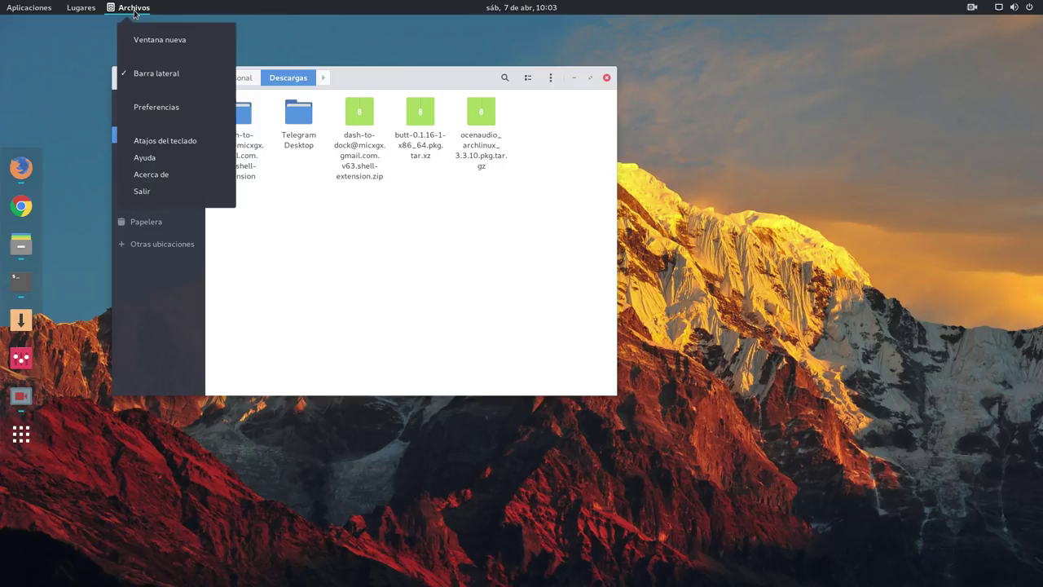
pyautogui.click(143, 39)
pyautogui.moveTo(268, 27); pyautogui.dragTo(611, 176)
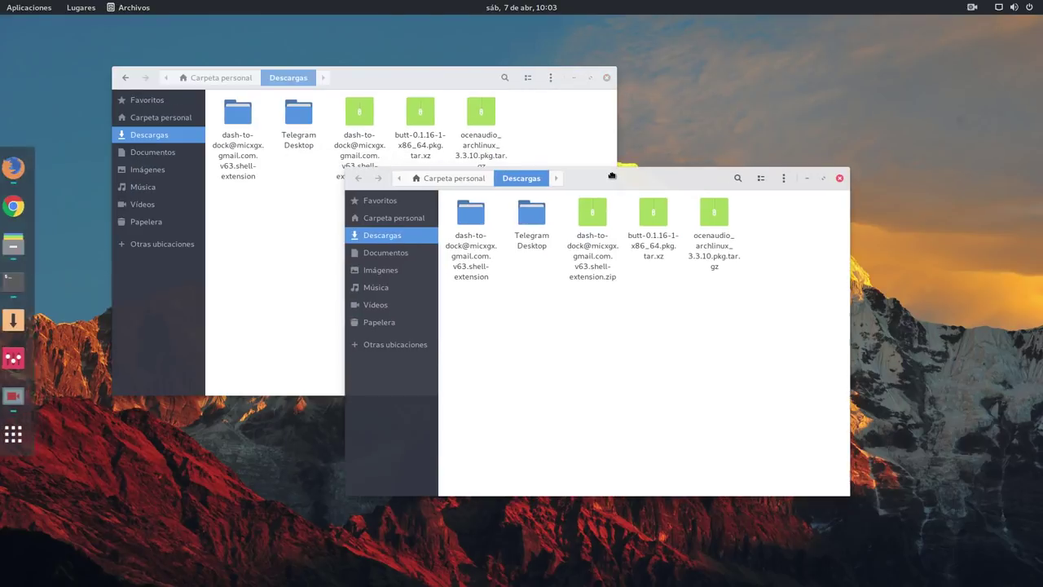
pyautogui.click(367, 218)
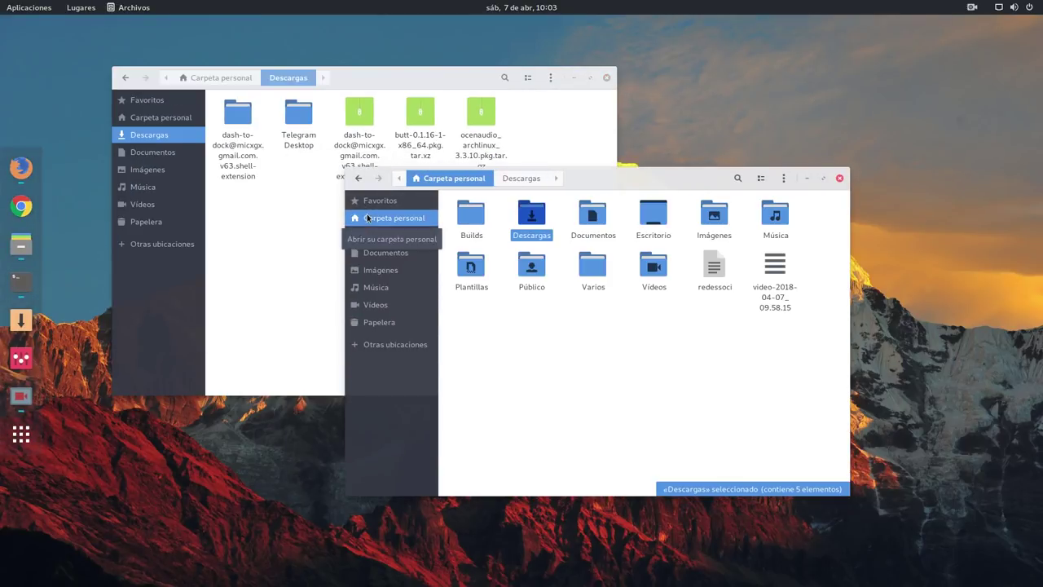
pyautogui.click(783, 178)
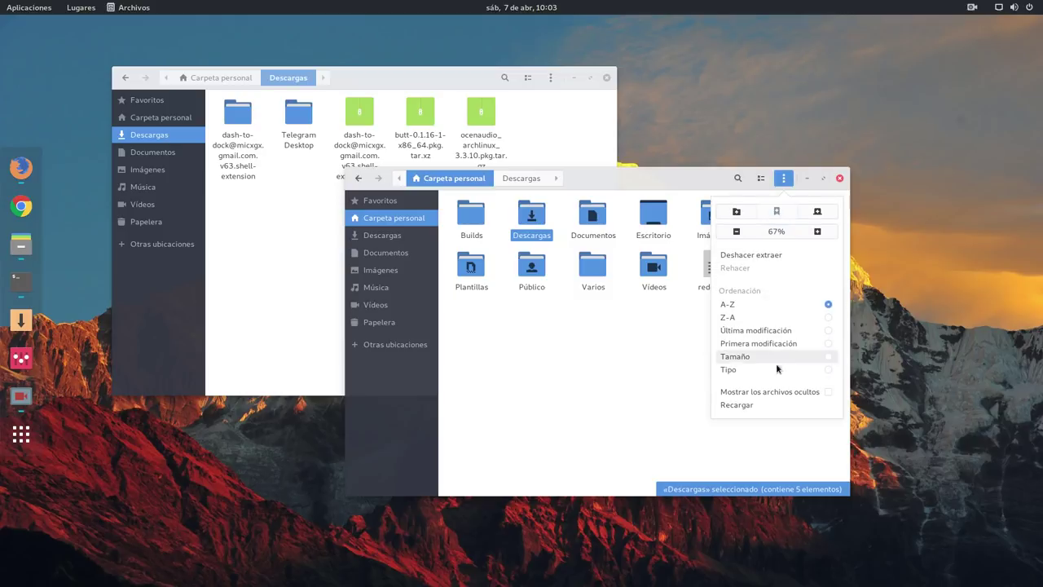
pyautogui.click(770, 394)
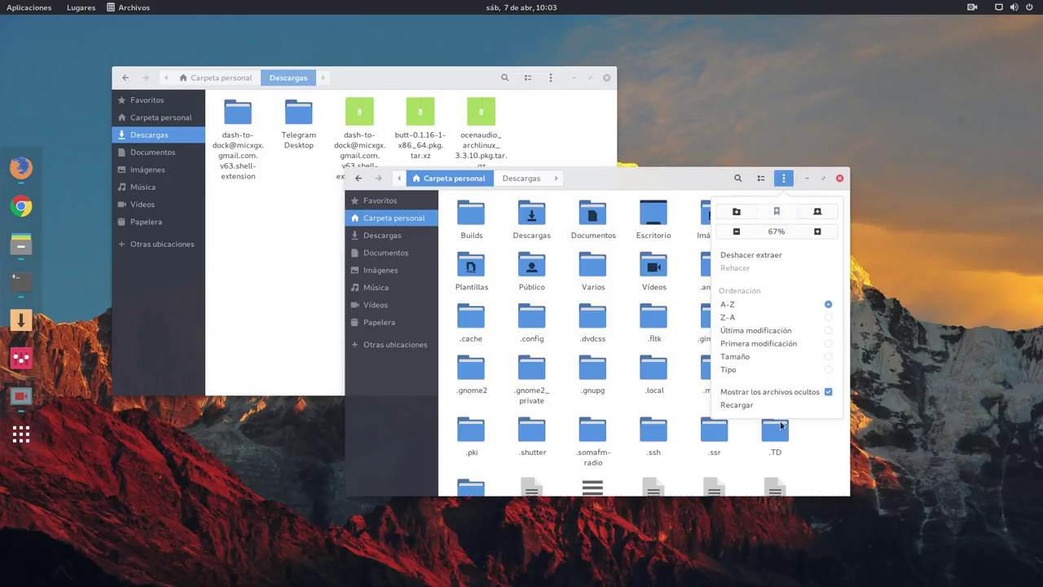
pyautogui.click(815, 459)
pyautogui.moveTo(677, 177); pyautogui.dragTo(676, 191)
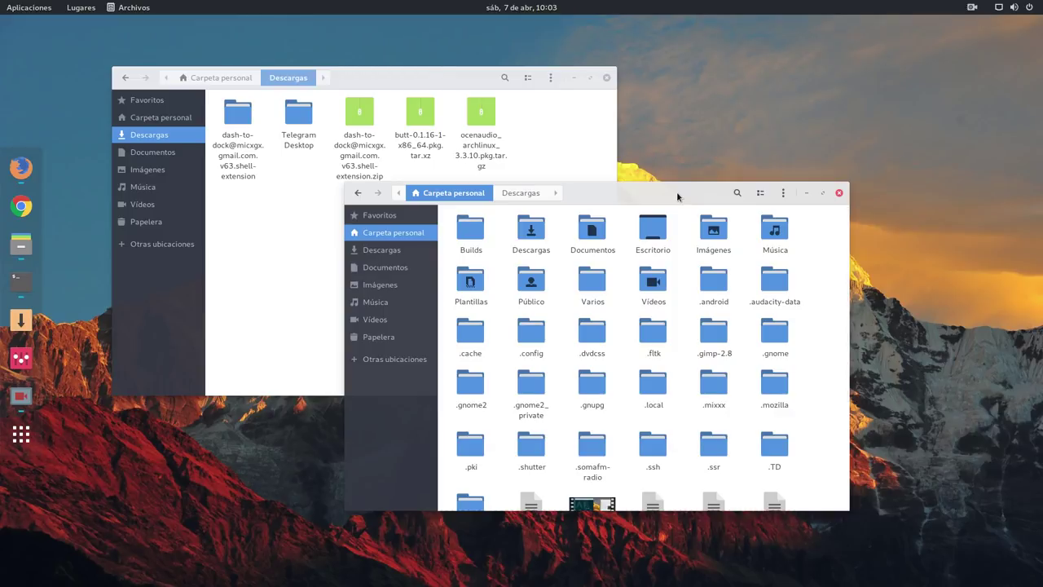
# - Go to the .local/share/gnome-shell/extensions folder in the second window, keeping the extracted folder in Descargas in view
pyautogui.doubleClick(654, 394)
pyautogui.doubleClick(473, 231)
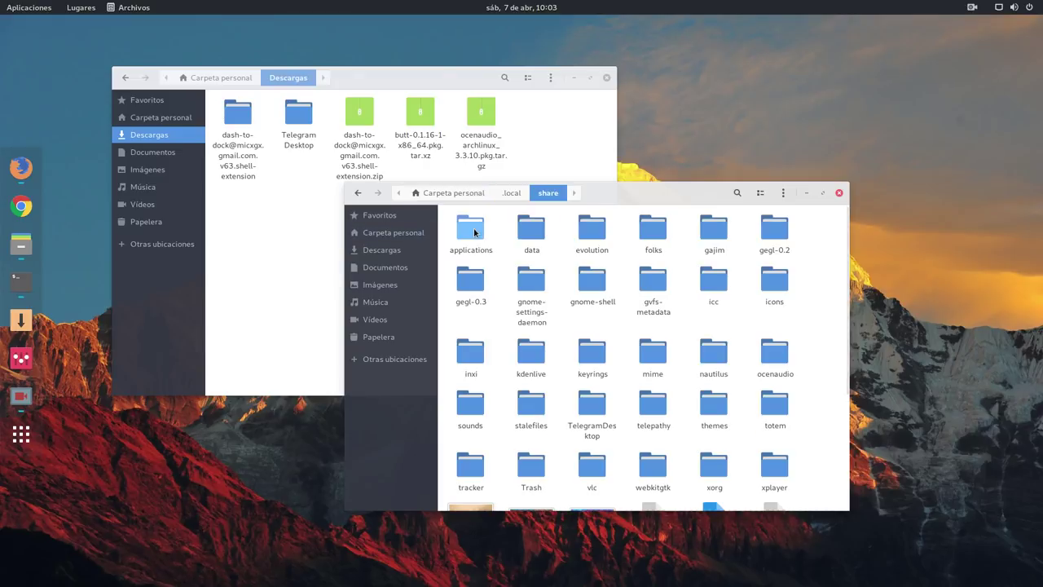
pyautogui.click(592, 284)
pyautogui.doubleClick(593, 285)
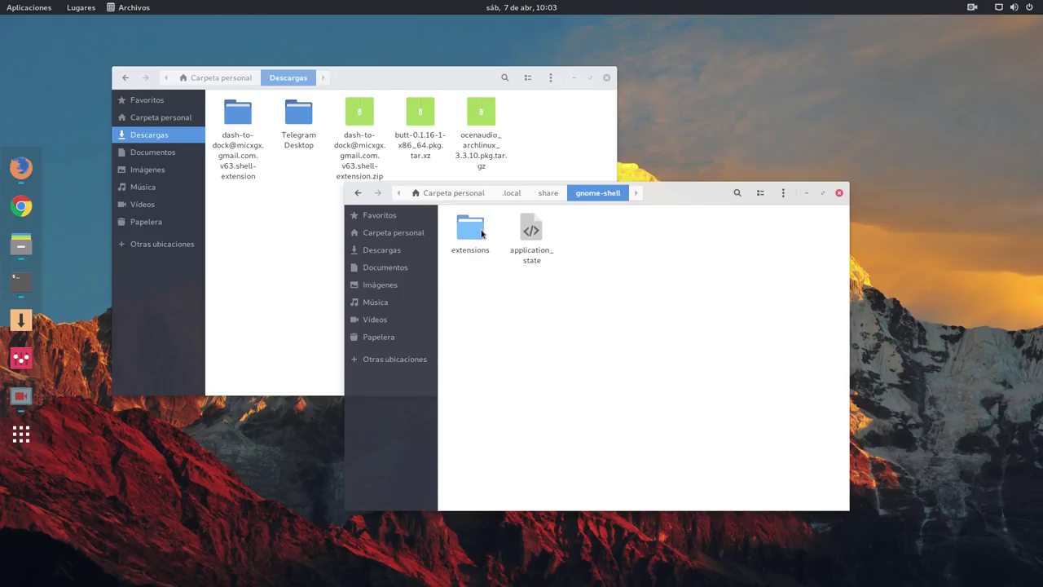
pyautogui.click(473, 234)
pyautogui.doubleClick(473, 233)
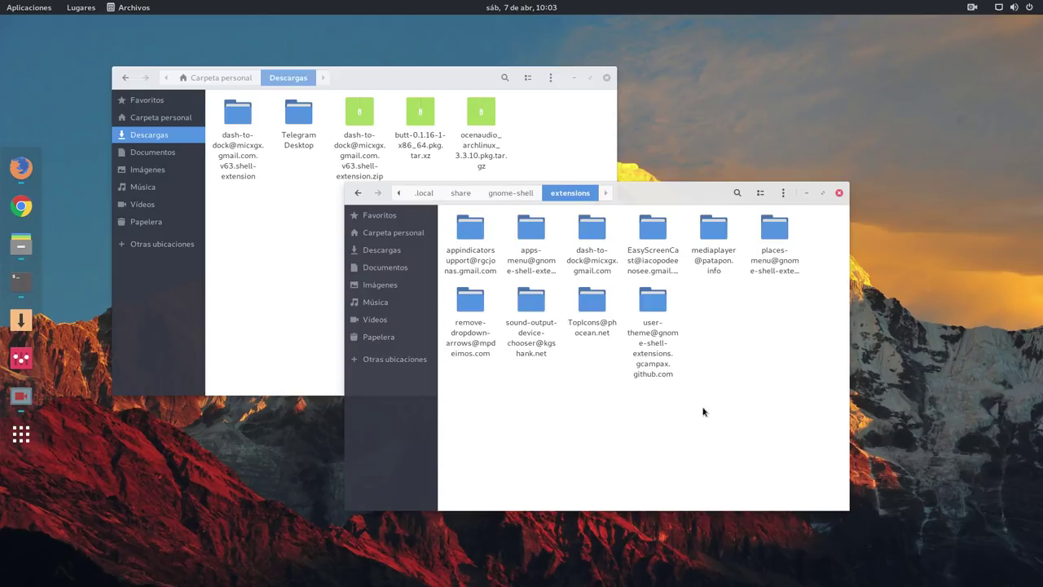
pyautogui.moveTo(666, 194); pyautogui.dragTo(647, 224)
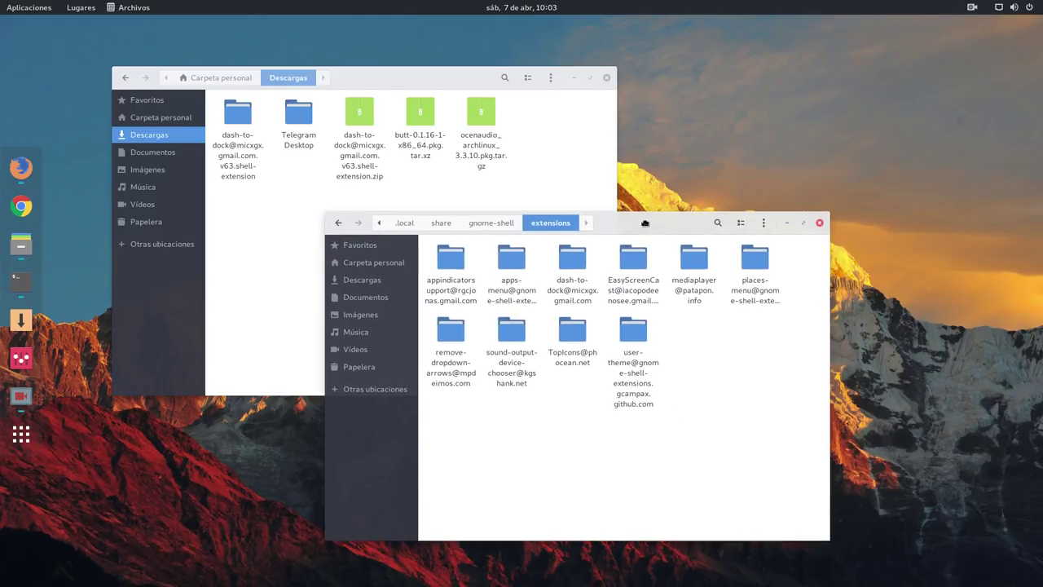
# - Examine the contents of the already installed dash-to-dock folder and return to the extensions folder
pyautogui.moveTo(244, 121); pyautogui.dragTo(603, 466)
pyautogui.click(573, 265)
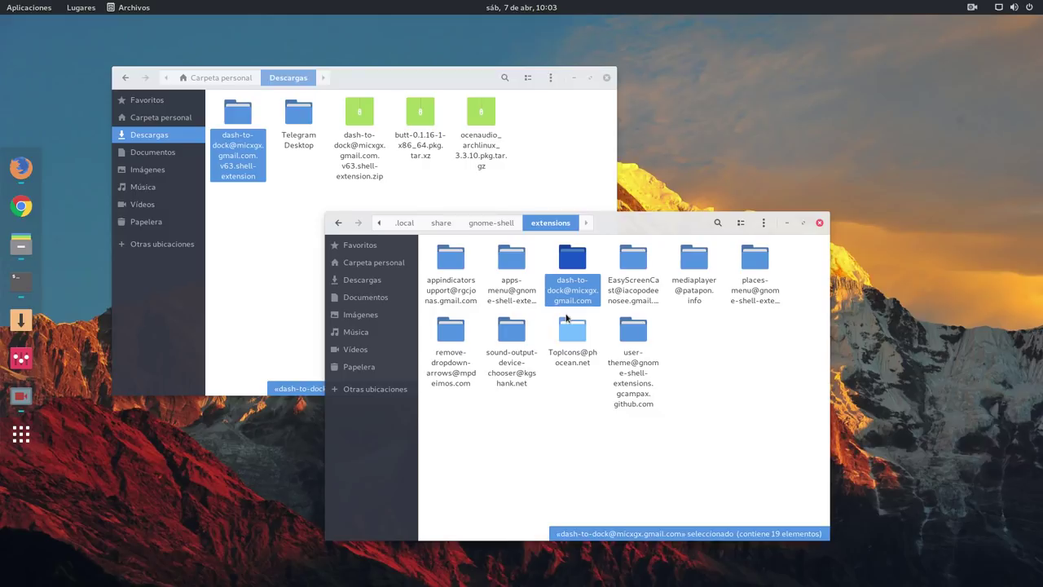
pyautogui.doubleClick(570, 259)
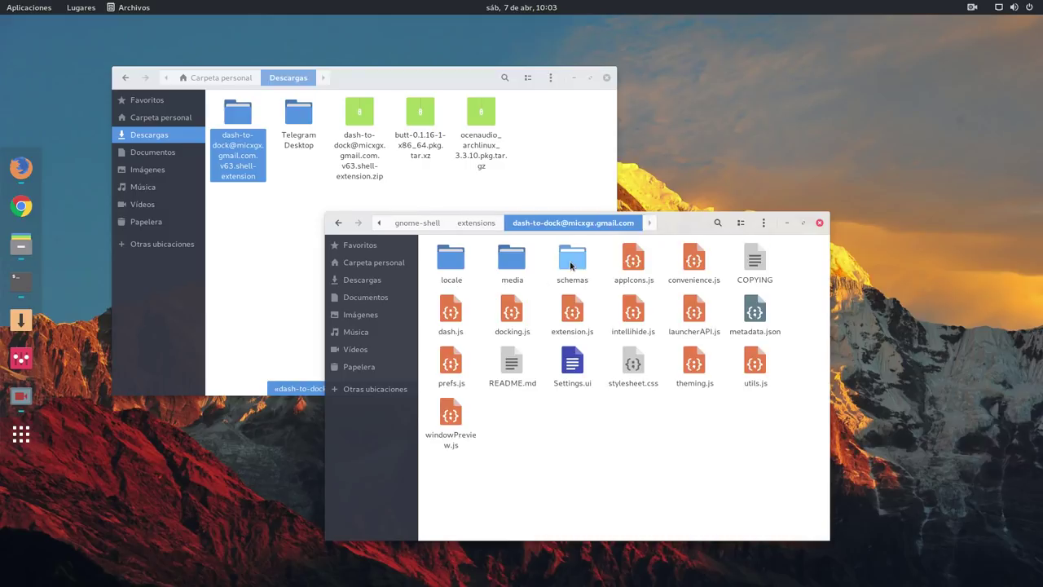
pyautogui.click(335, 222)
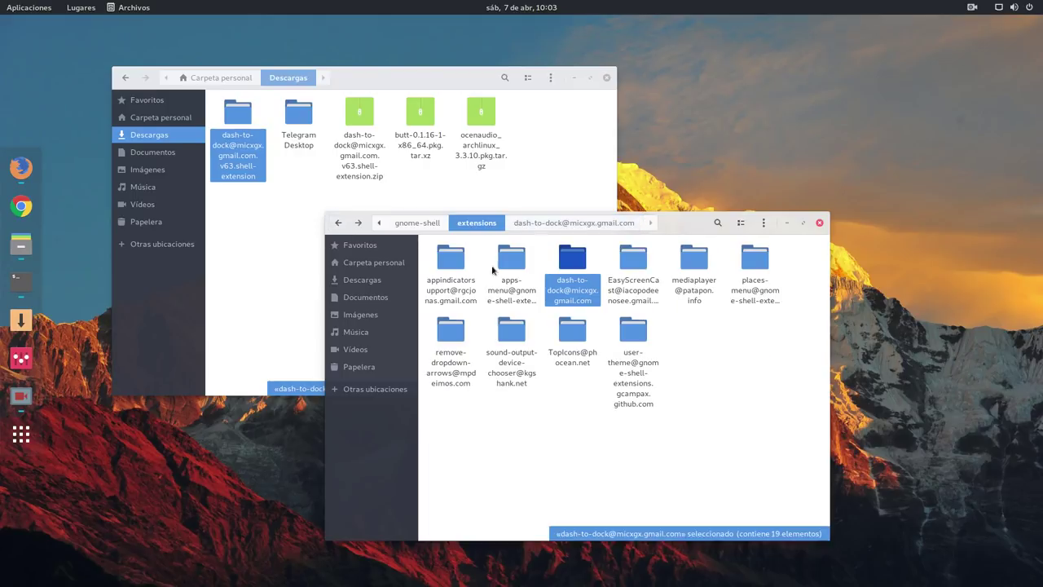
# - Rename the installed dash-to-dock folder in extensions by appending ".backup" to its name
pyautogui.rightClick(575, 261)
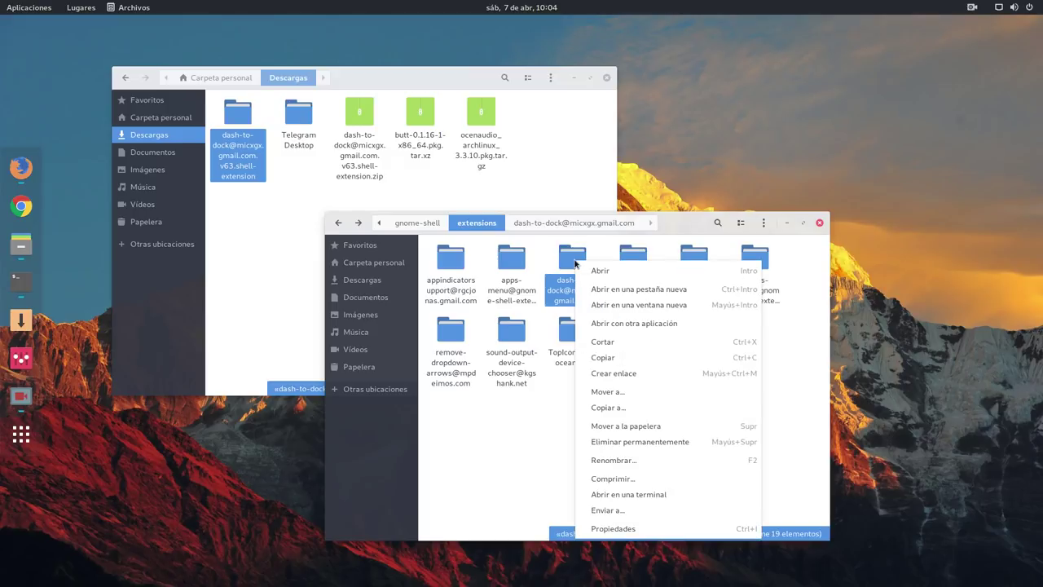
pyautogui.click(623, 458)
pyautogui.click(606, 343)
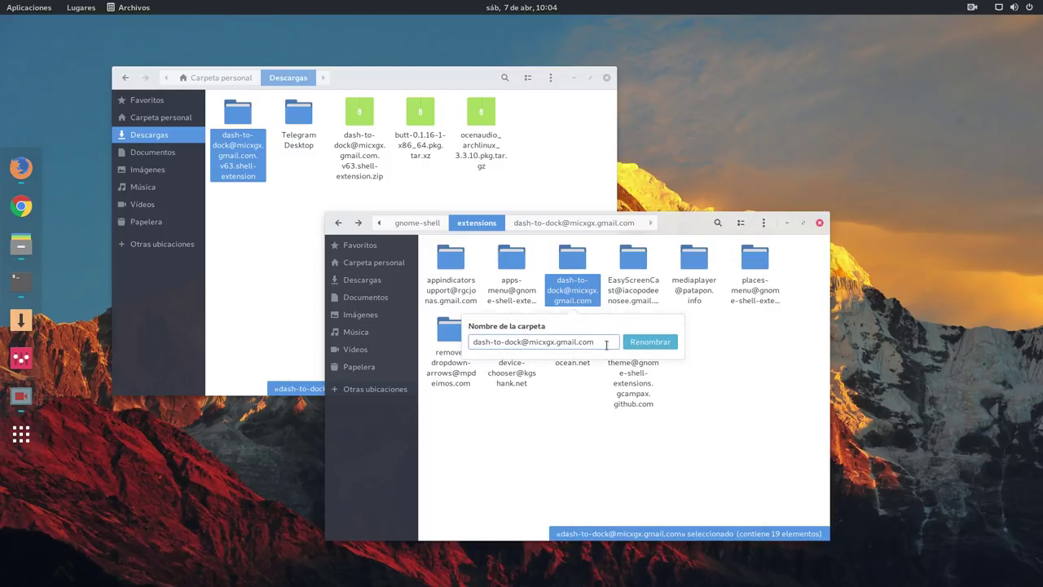
pyautogui.write('.backup')
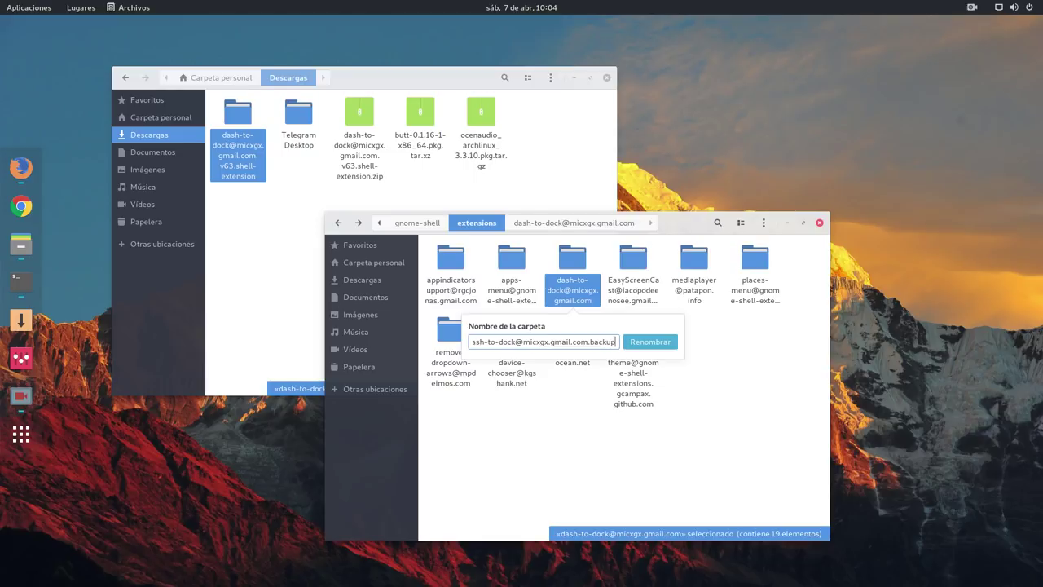
pyautogui.click(660, 340)
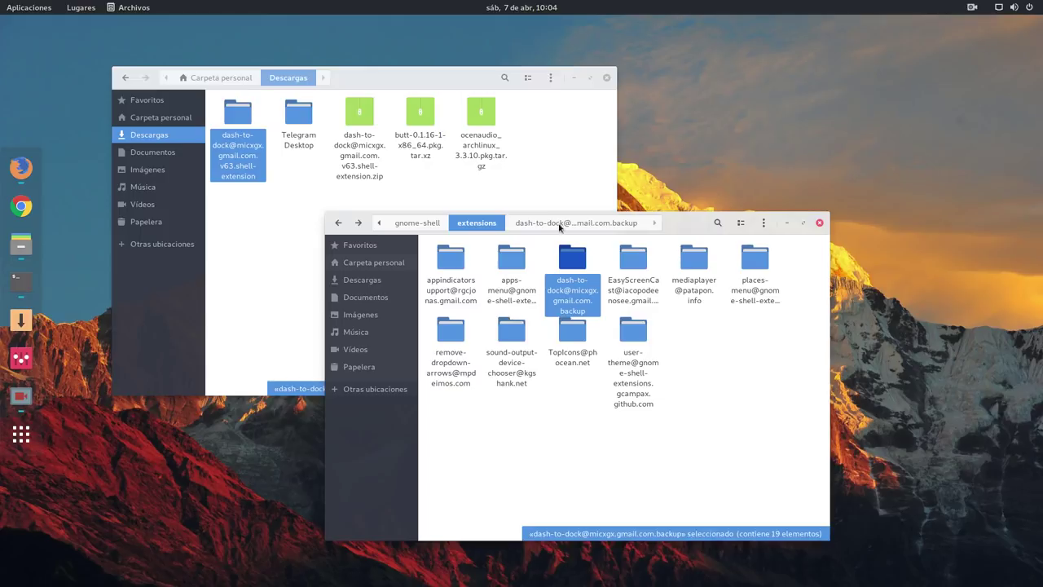
pyautogui.moveTo(687, 222); pyautogui.dragTo(781, 222)
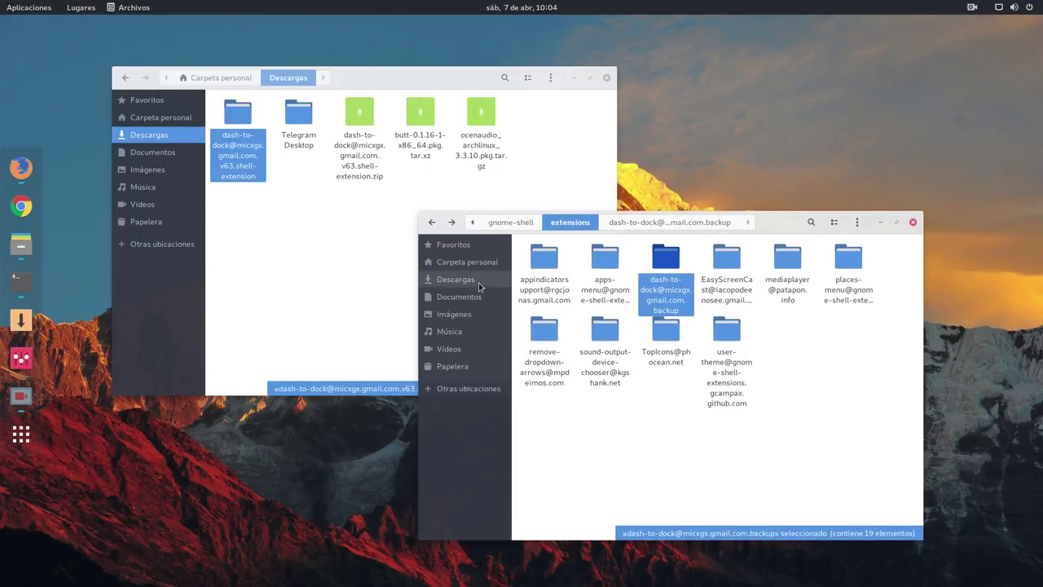
# - Rename the extracted dash-to-dock folder in Descargas by removing the ".v63.shell-extension" suffix from its name
pyautogui.click(331, 259)
pyautogui.click(241, 146)
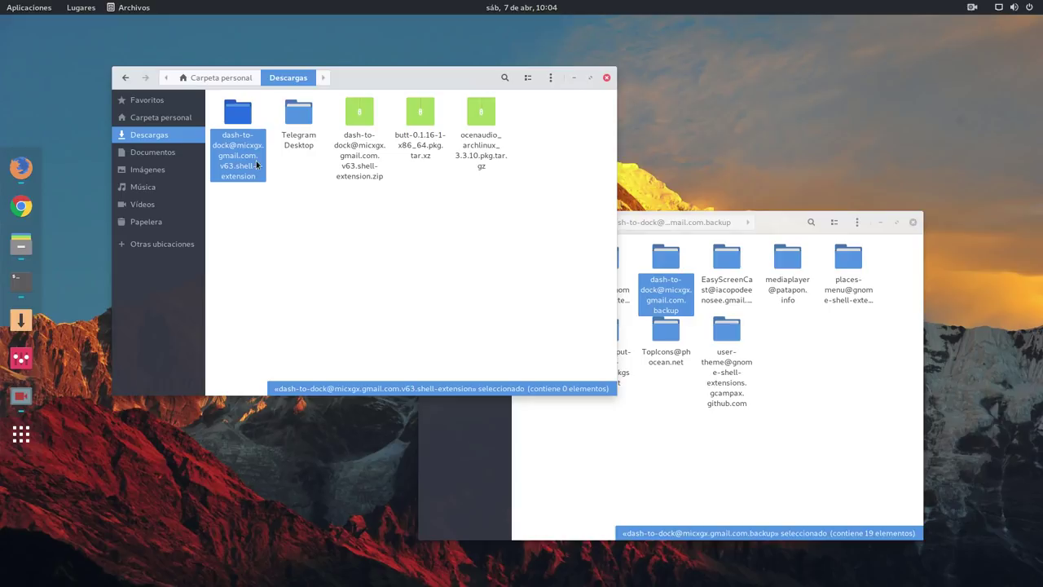
pyautogui.rightClick(239, 121)
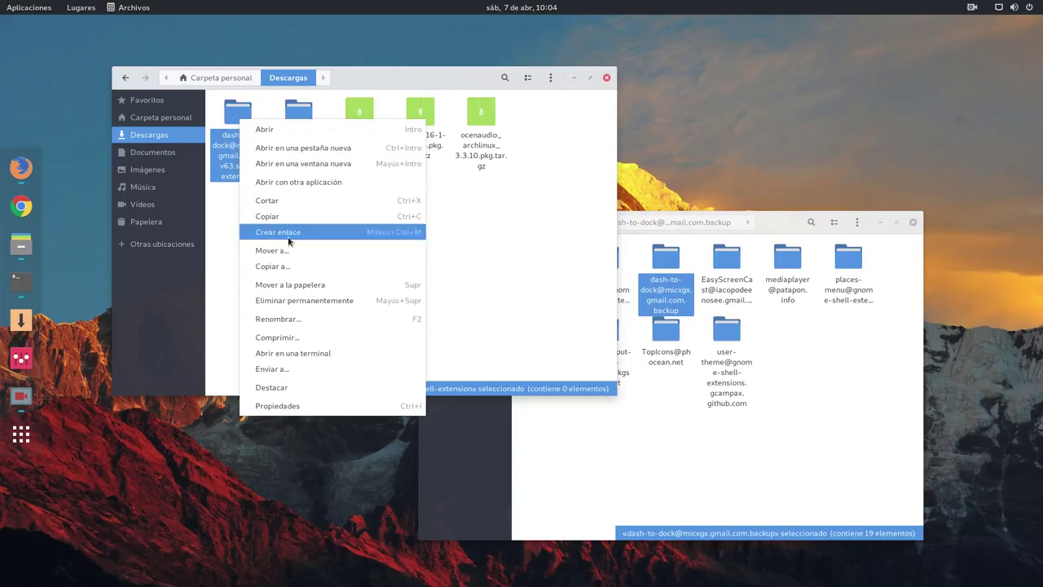
pyautogui.click(298, 316)
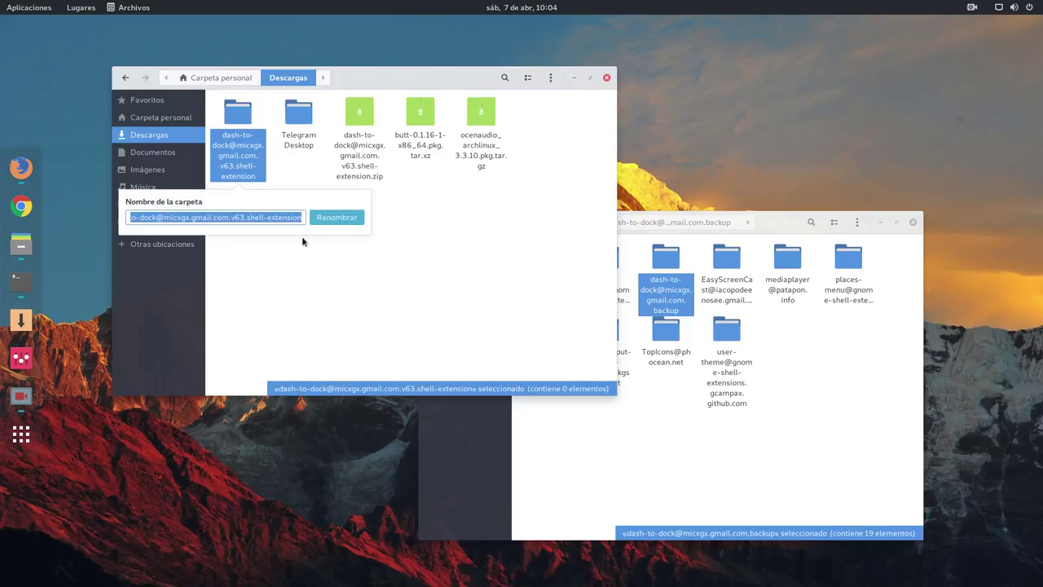
pyautogui.press('End')
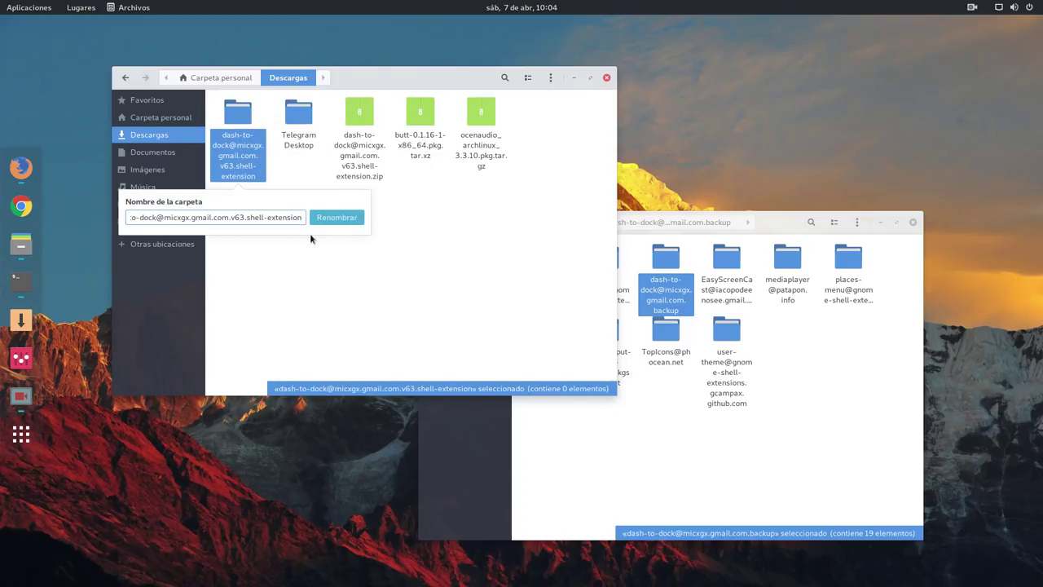
pyautogui.press('BackSpace')
pyautogui.press('BackSpace')
pyautogui.press('BackSpace')
pyautogui.press('BackSpace')
pyautogui.press('BackSpace')
pyautogui.press('BackSpace')
pyautogui.press('BackSpace')
pyautogui.press('BackSpace')
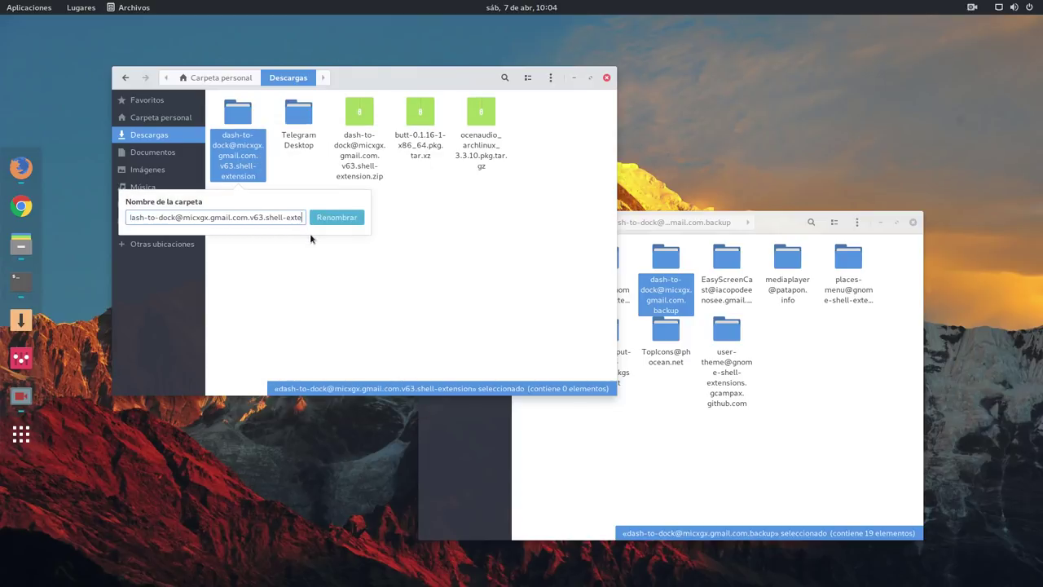
pyautogui.press('BackSpace')
pyautogui.press('BackSpace')
pyautogui.press('BackSpace')
pyautogui.press('BackSpace')
pyautogui.press('BackSpace')
pyautogui.press('BackSpace')
pyautogui.press('BackSpace')
pyautogui.press('BackSpace')
pyautogui.press('BackSpace')
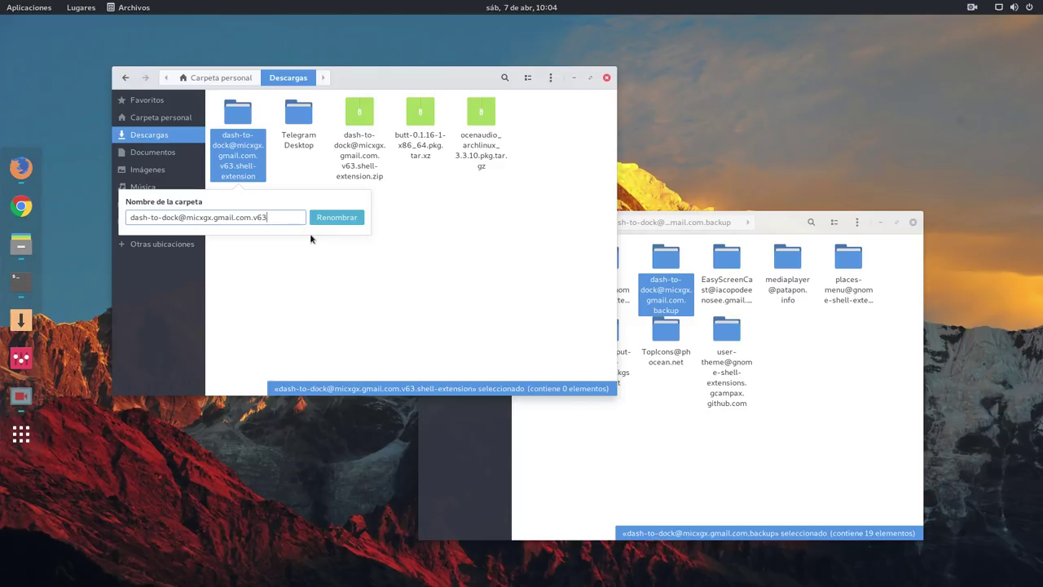
pyautogui.press('BackSpace')
pyautogui.click(335, 218)
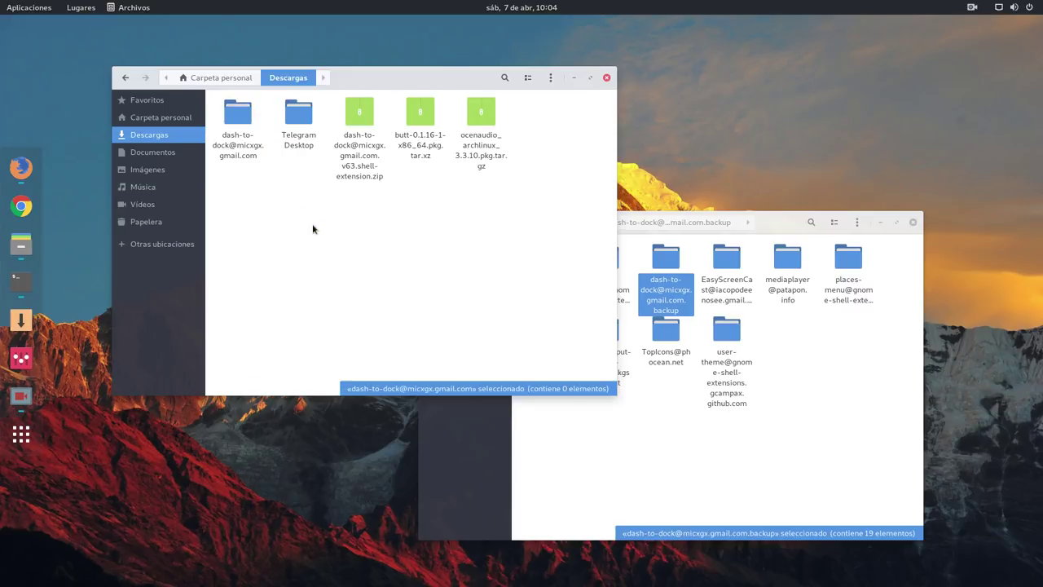
# - Move the renamed dash-to-dock folder from Descargas into the extensions folder and close the Descargas window
pyautogui.moveTo(241, 119); pyautogui.dragTo(865, 417)
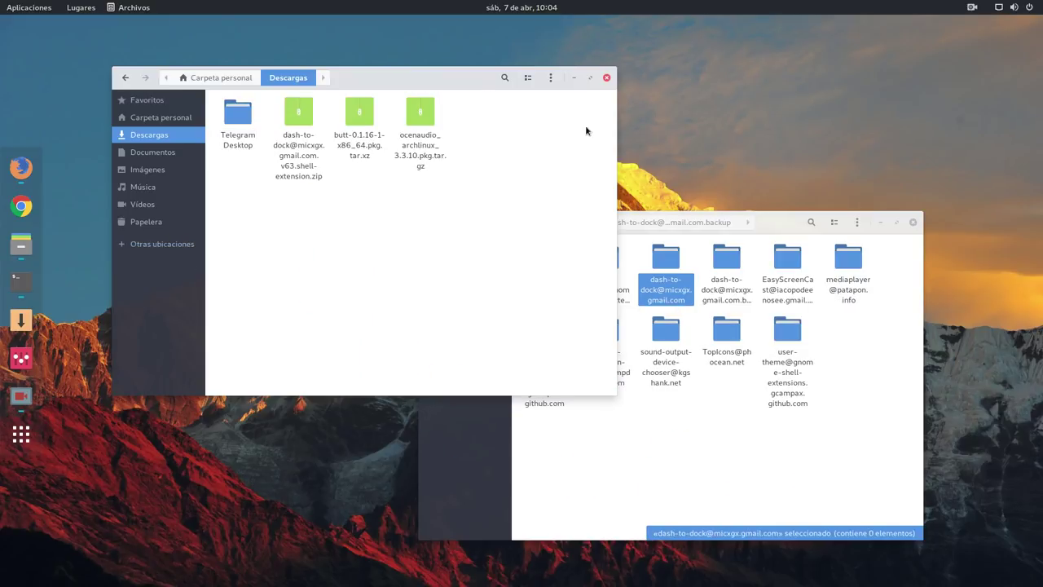
pyautogui.click(606, 78)
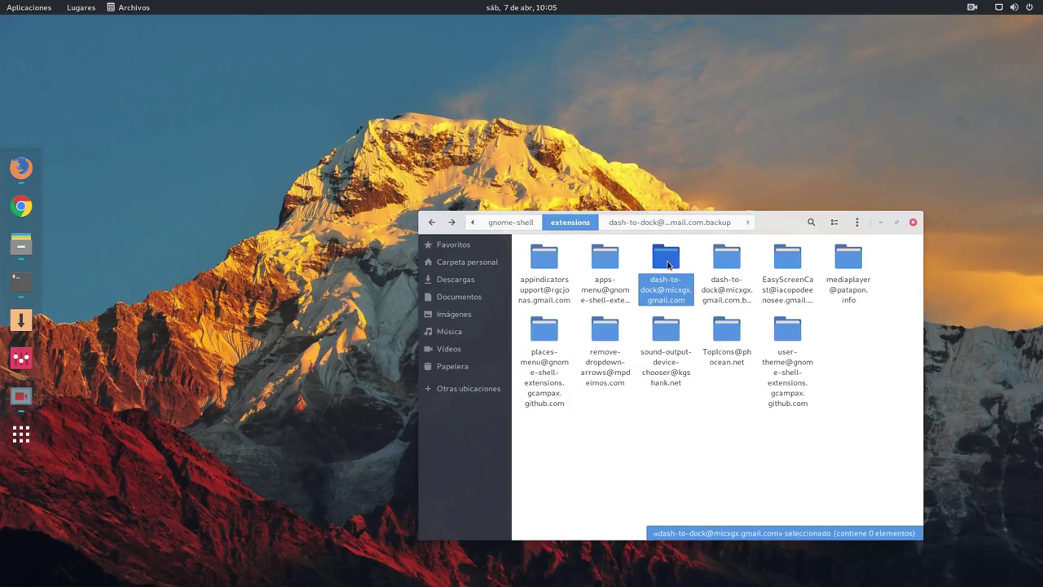
# - Close the extensions folder window and restart GNOME Shell by running the command "r"
pyautogui.click(721, 267)
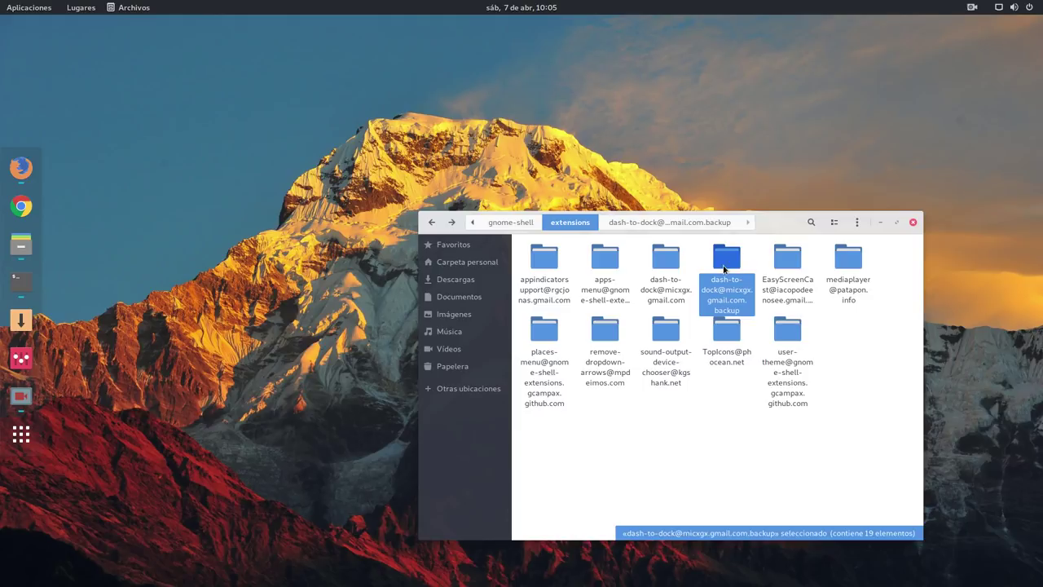
pyautogui.moveTo(786, 226); pyautogui.dragTo(697, 169)
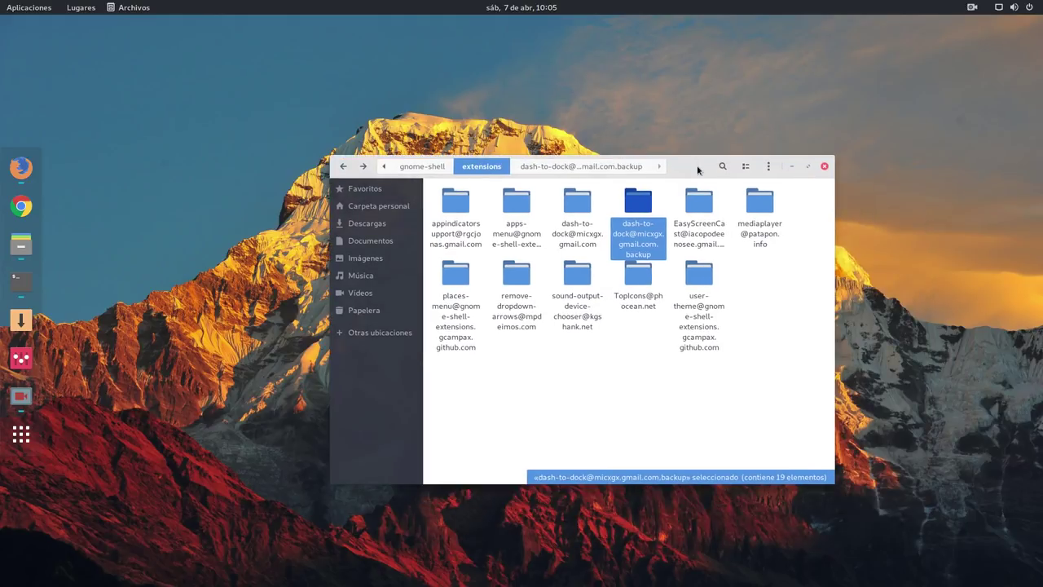
pyautogui.click(825, 167)
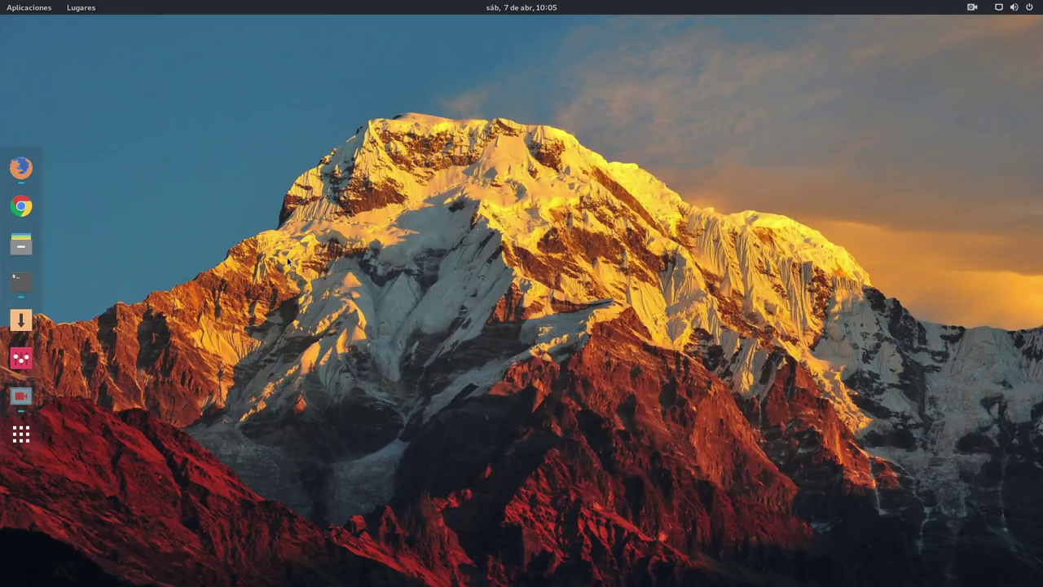
pyautogui.hotkey('alt', 'F2')
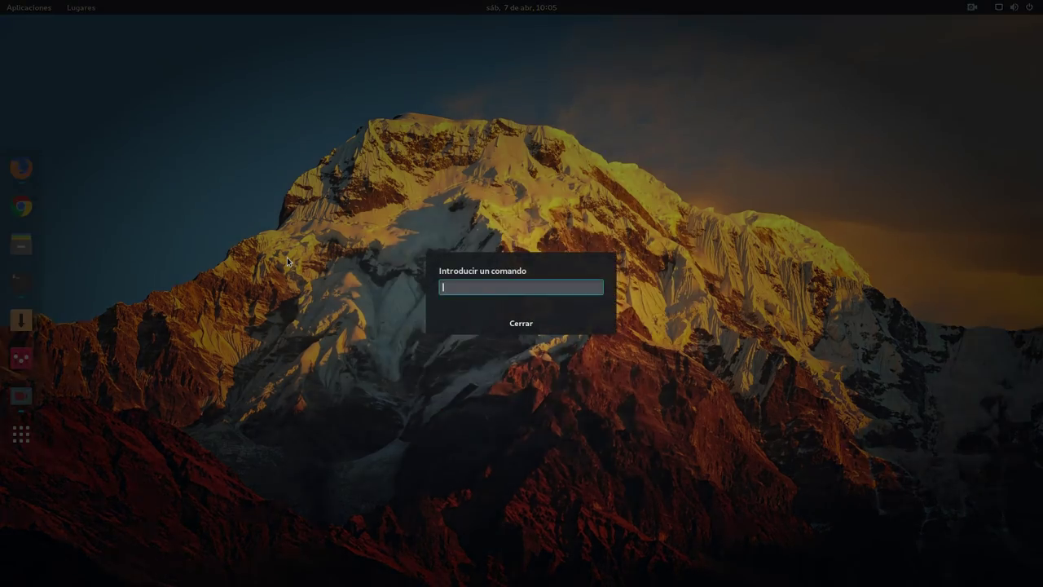
pyautogui.write('r')
pyautogui.press('Return')
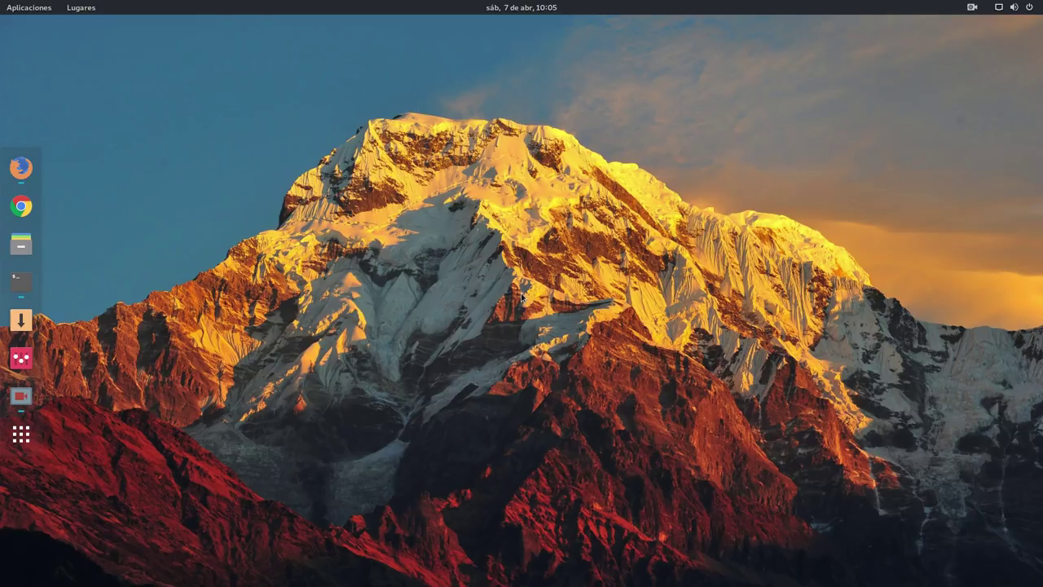
# - Search for "tw" in the activities overview and open the Retoques application
pyautogui.moveTo(1, 4)
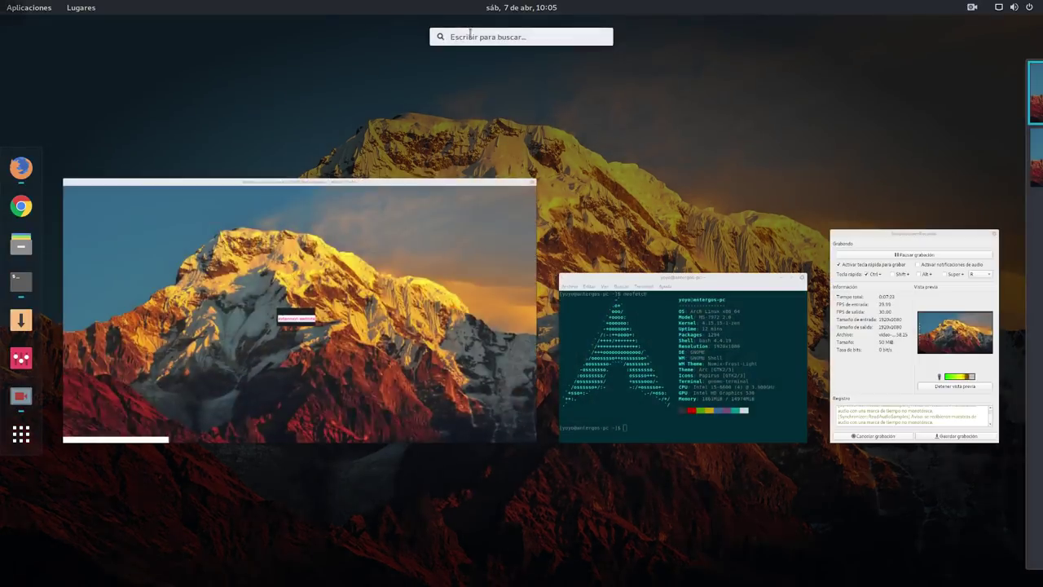
pyautogui.write('tw')
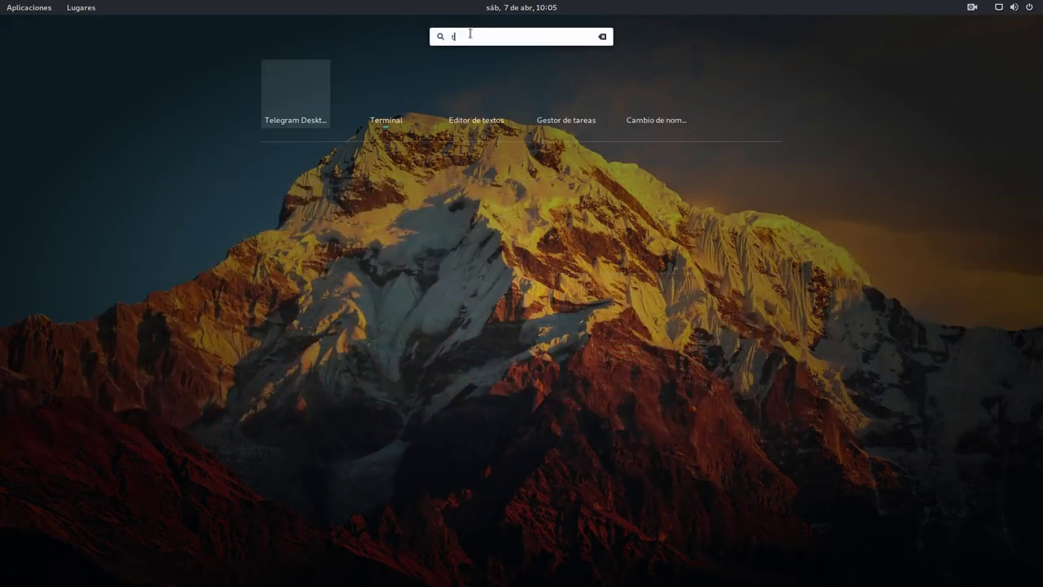
pyautogui.click(487, 98)
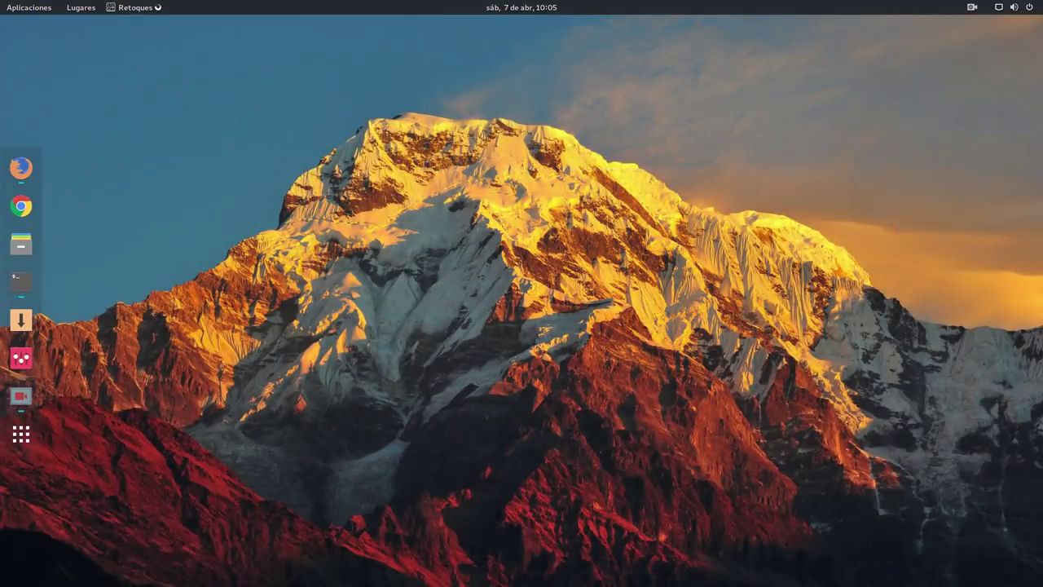
pyautogui.moveTo(511, 126); pyautogui.dragTo(500, 80)
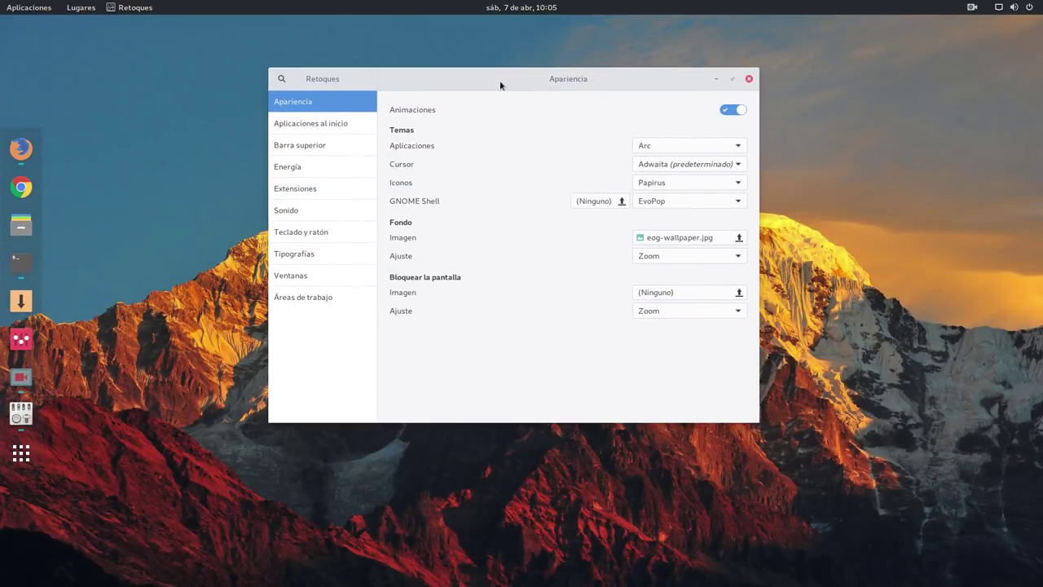
# - Open the Dash to Dock preferences from the Extensiones section and check the version under Acerca de
pyautogui.click(330, 190)
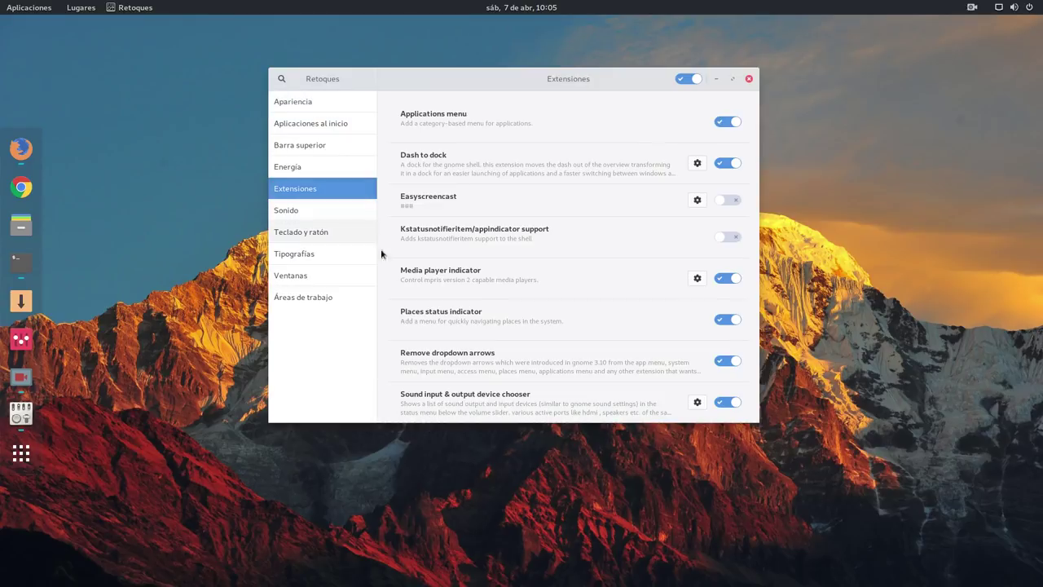
pyautogui.click(694, 163)
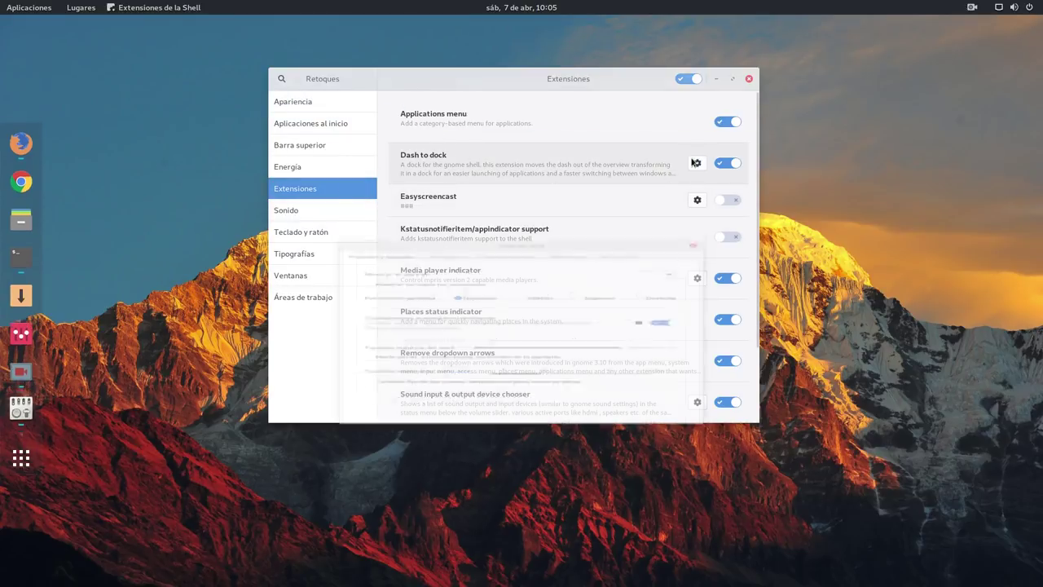
pyautogui.click(620, 210)
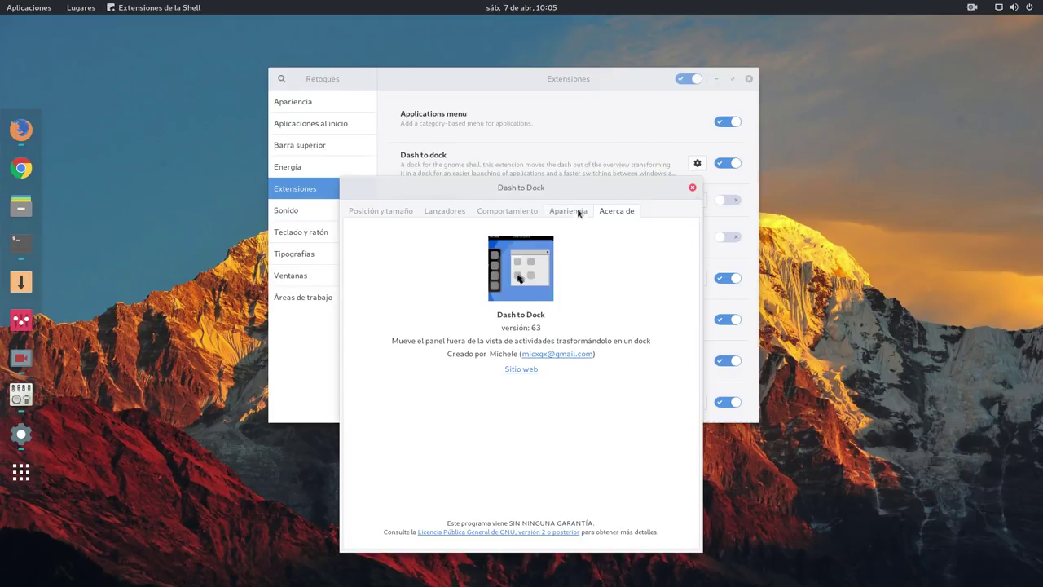
# - Switch to Firefox, return to the OMG! Ubuntu article, review the new launcher indicator styles and minimize the browser
pyautogui.click(21, 130)
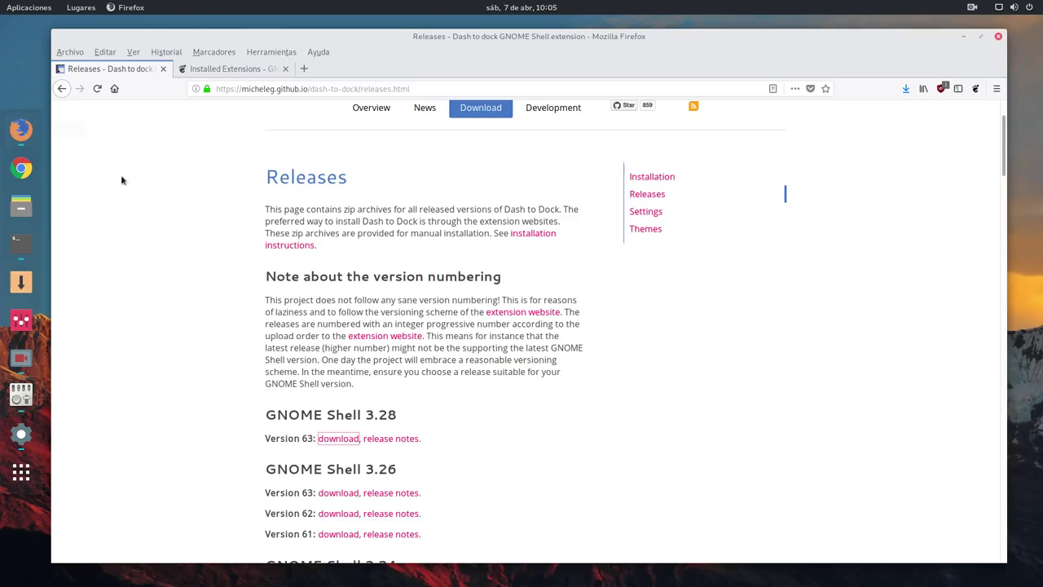
pyautogui.hotkey('alt', 'Left')
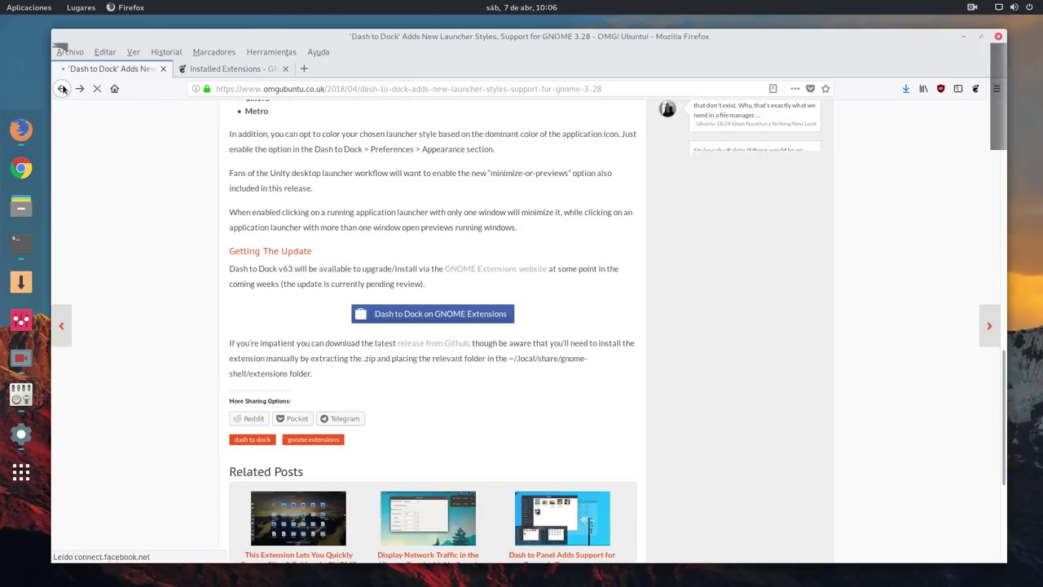
pyautogui.scroll(10, 112, 316)
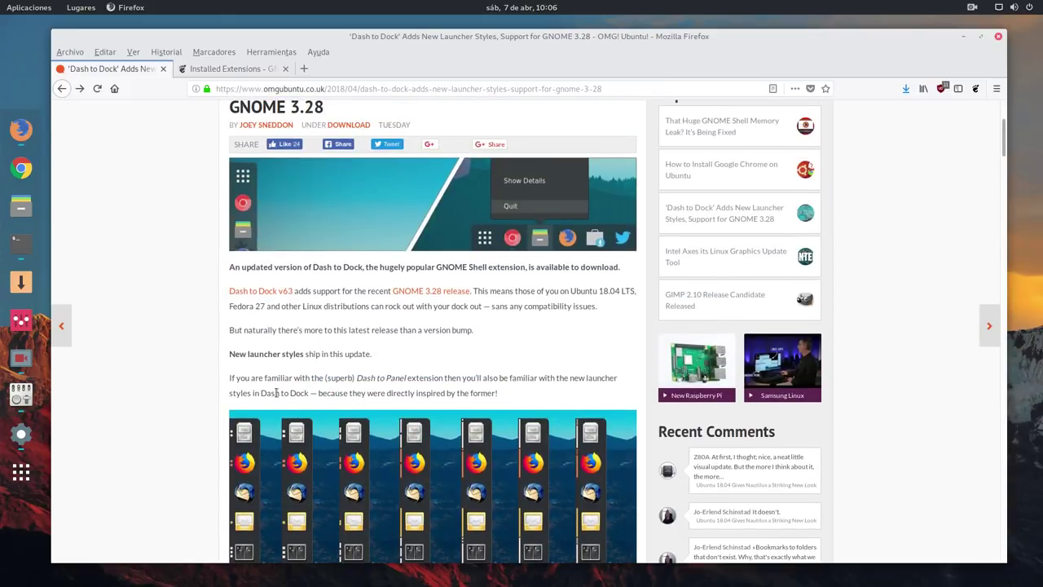
pyautogui.scroll(-3, 281, 391)
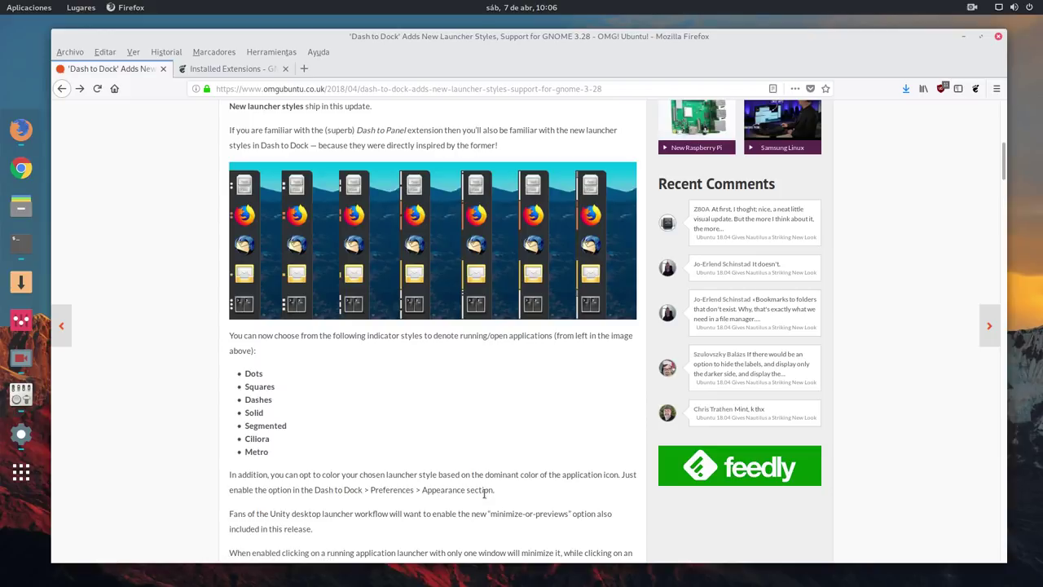
pyautogui.click(963, 37)
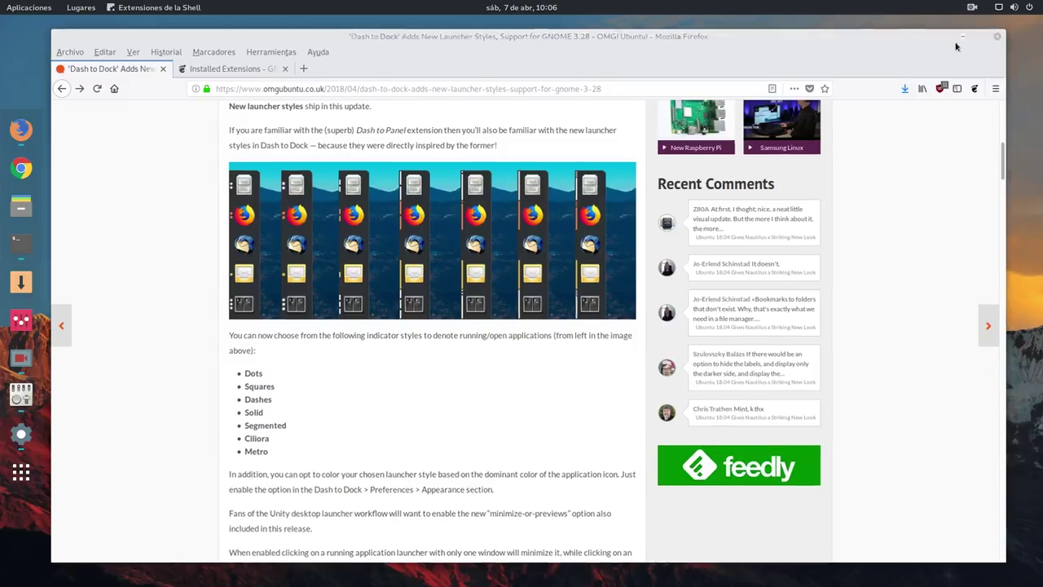
# - Show the Dash to Dock appearance settings and try the Dots and Squares styles for the windows counter indicators
pyautogui.moveTo(550, 176); pyautogui.dragTo(524, 80)
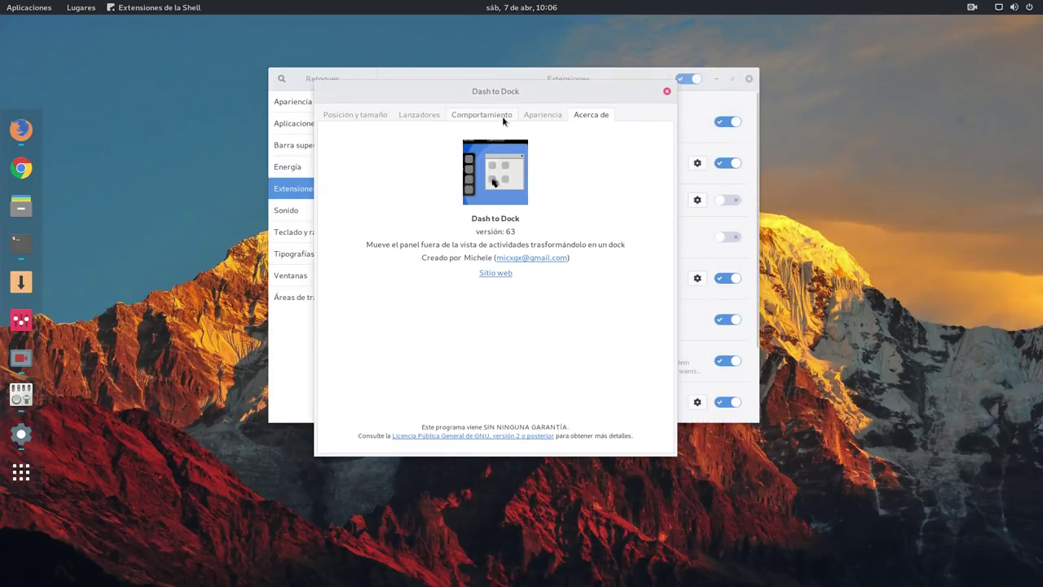
pyautogui.click(543, 114)
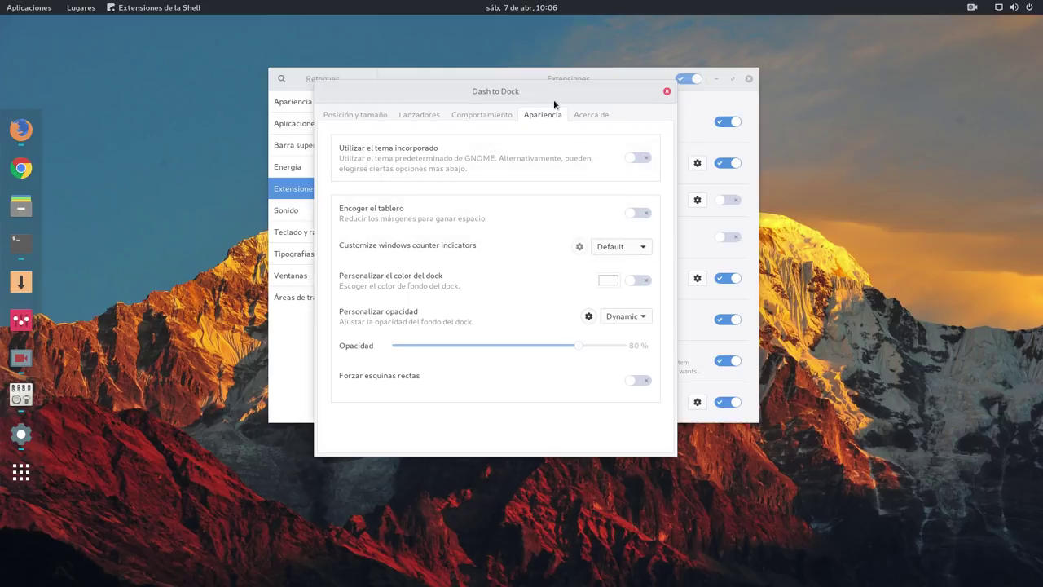
pyautogui.moveTo(561, 91); pyautogui.dragTo(721, 45)
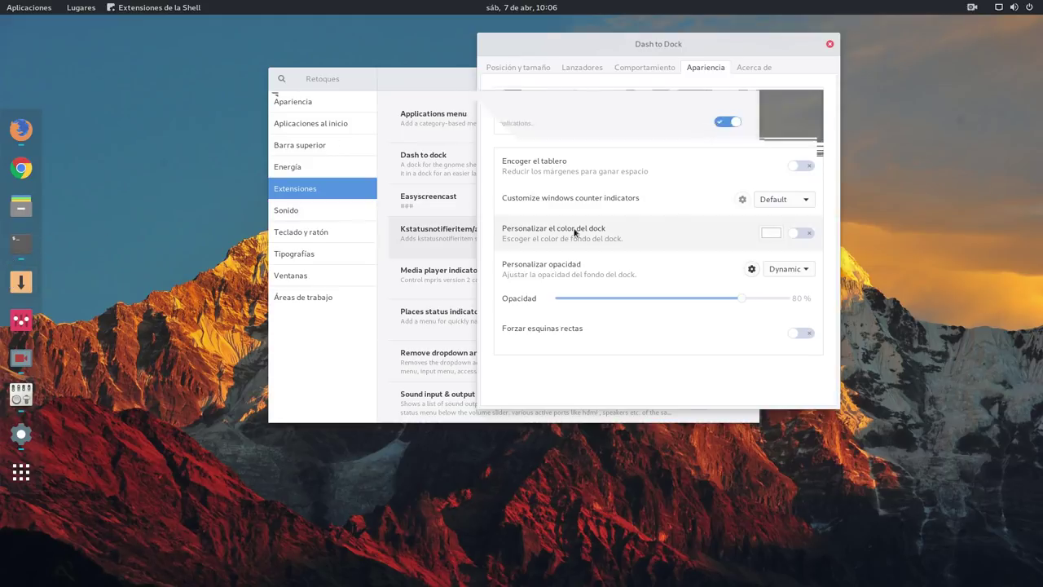
pyautogui.click(778, 200)
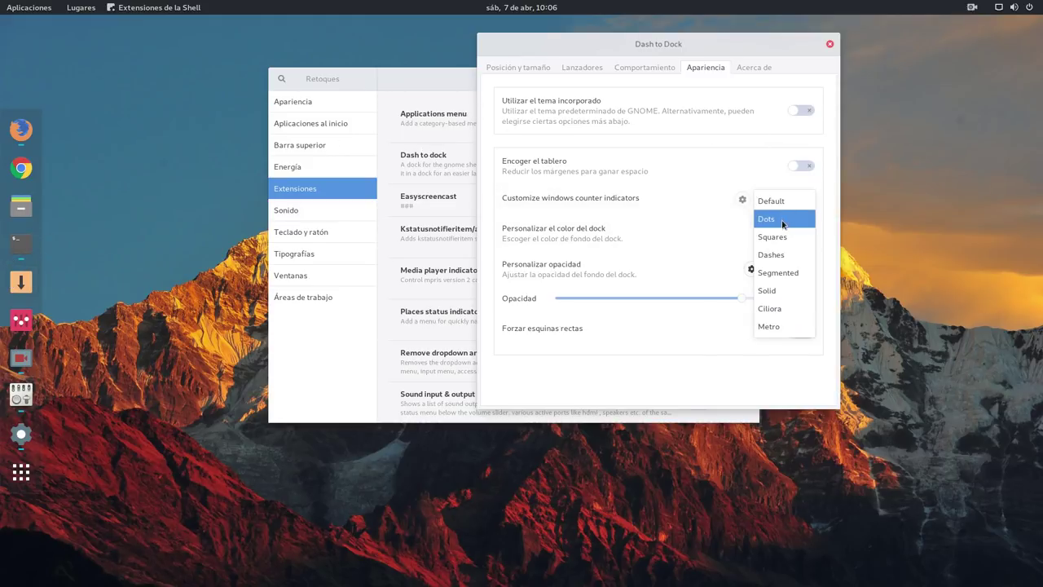
pyautogui.click(782, 220)
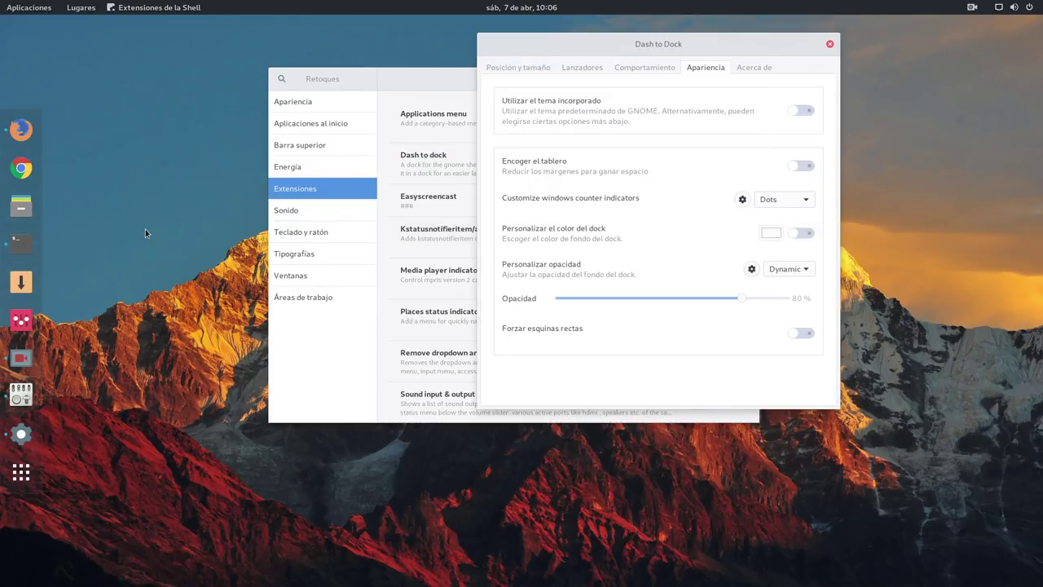
pyautogui.click(787, 198)
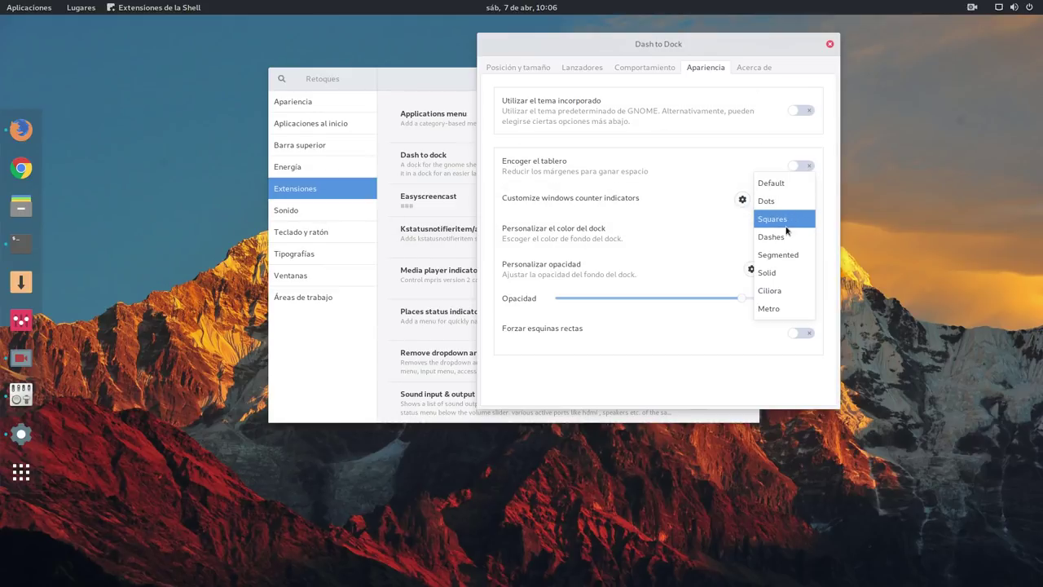
pyautogui.click(788, 222)
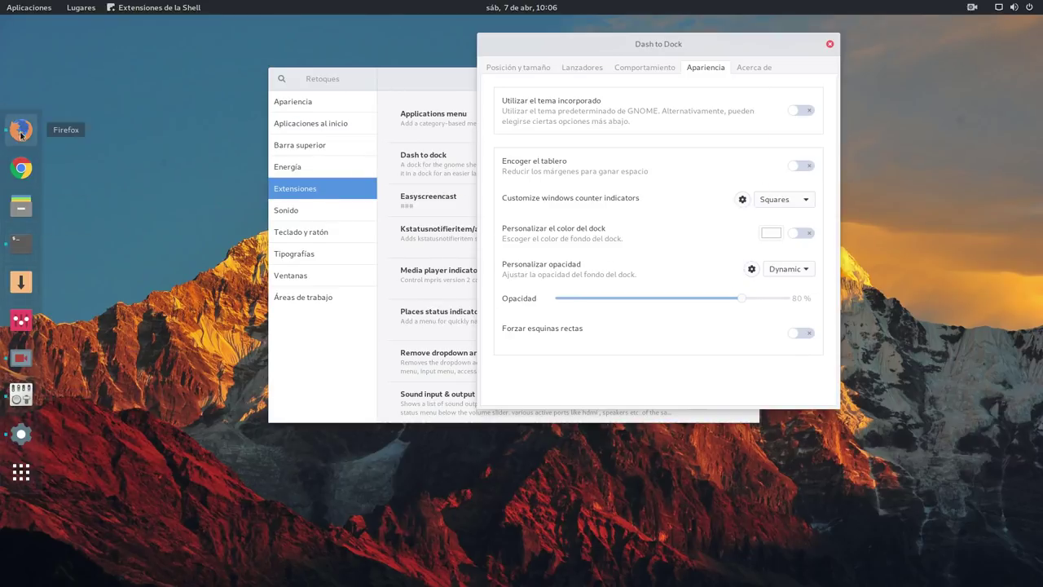
# - Open and minimize the file manager and the Configuración sound window from the dock
pyautogui.click(21, 206)
pyautogui.click(464, 27)
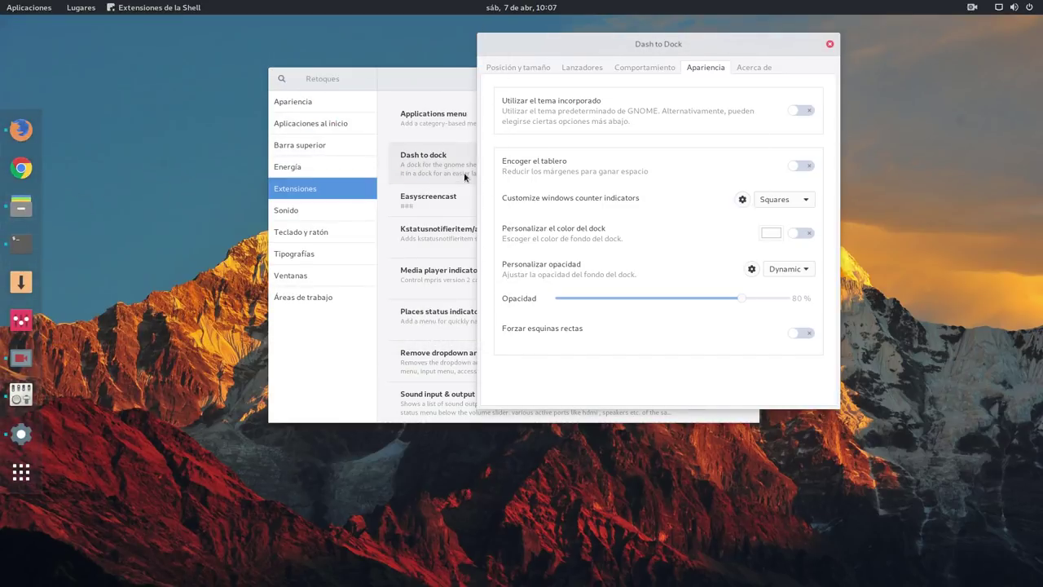
pyautogui.click(22, 318)
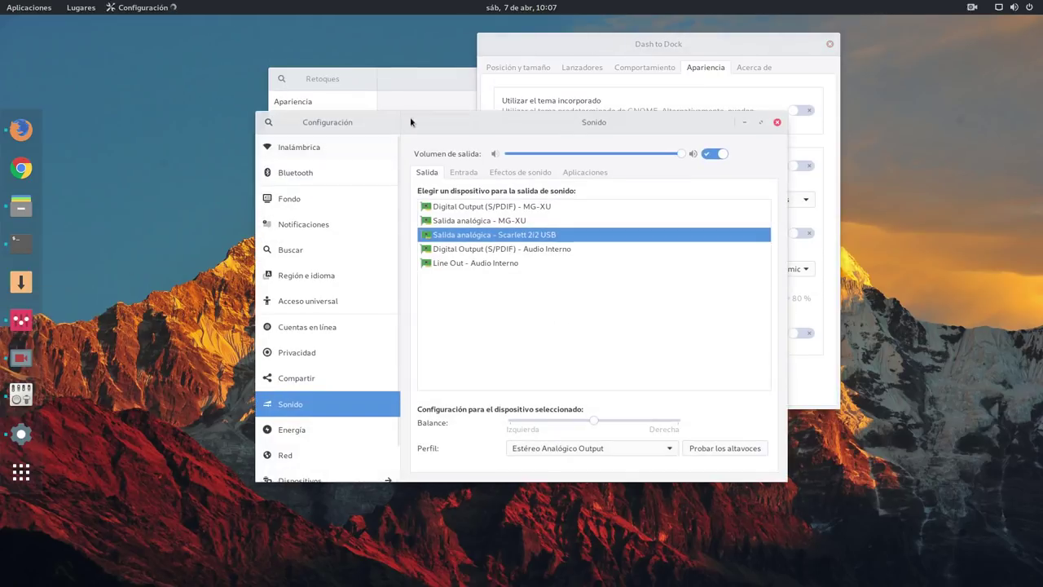
pyautogui.click(743, 123)
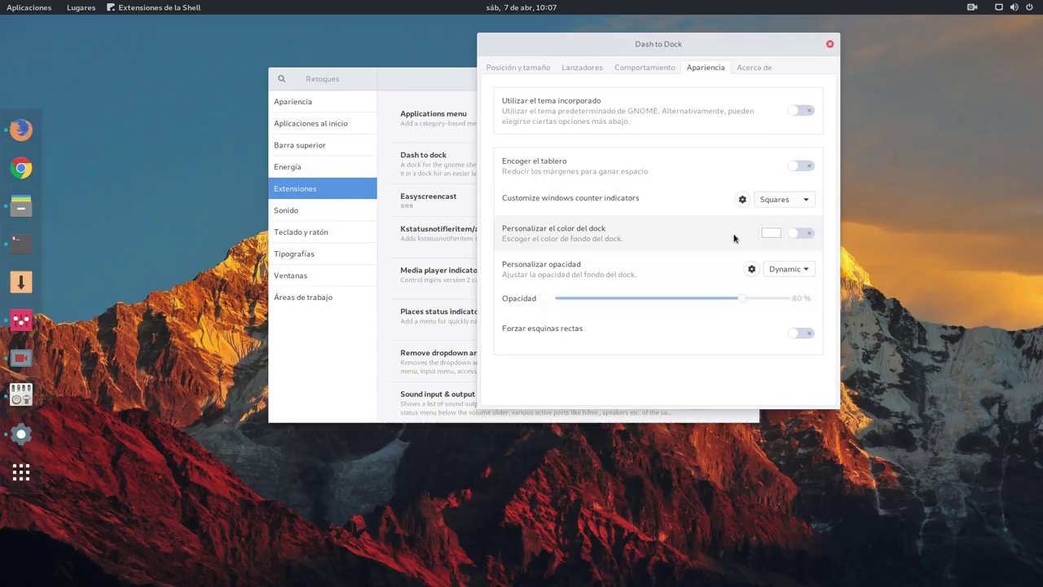
# - Try the Dashes, Segmented, Solid and Ciliora styles in turn for the windows counter indicators
pyautogui.click(770, 201)
pyautogui.click(778, 224)
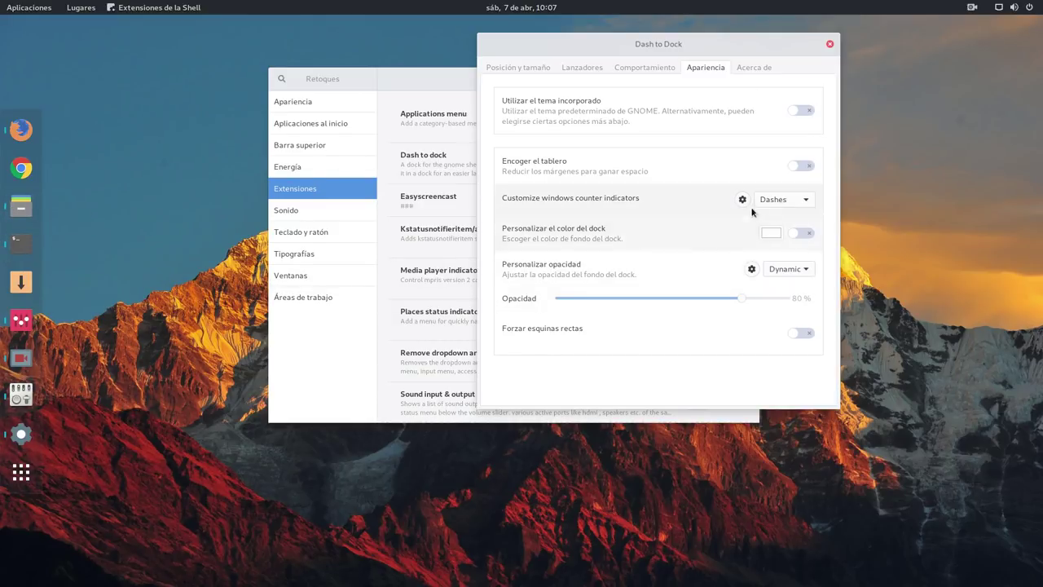
pyautogui.click(770, 204)
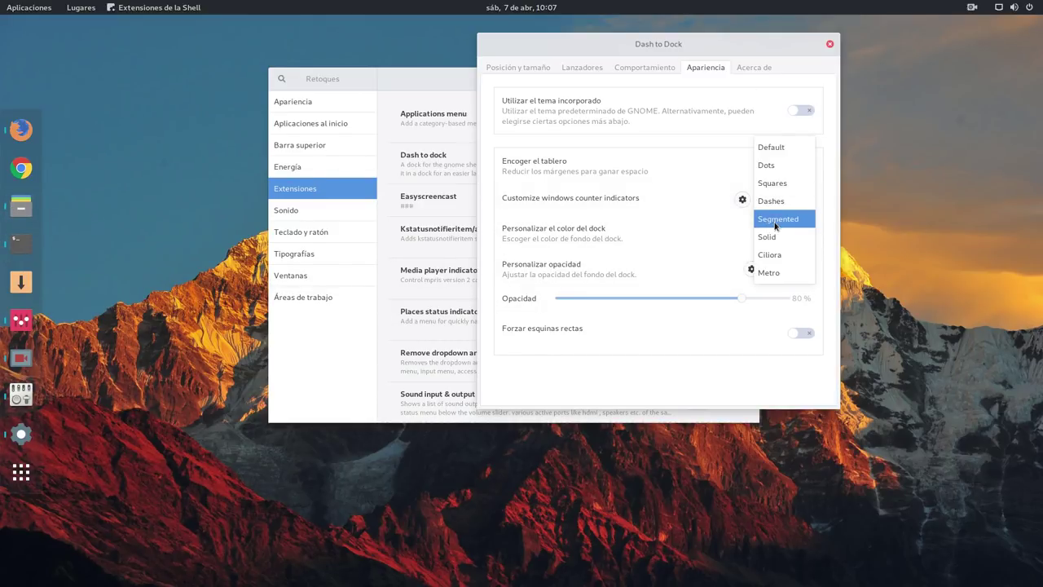
pyautogui.click(775, 222)
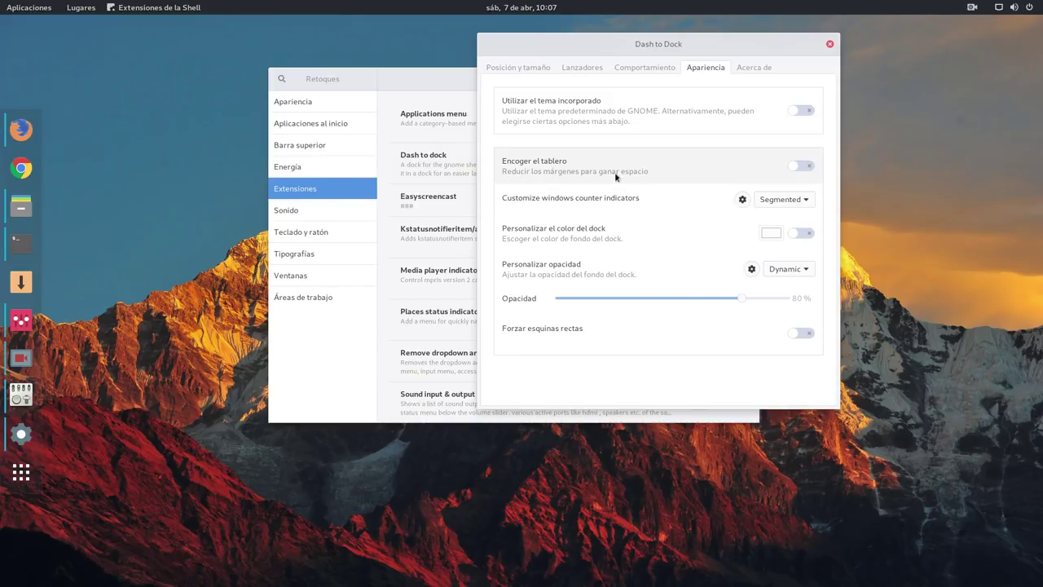
pyautogui.click(779, 202)
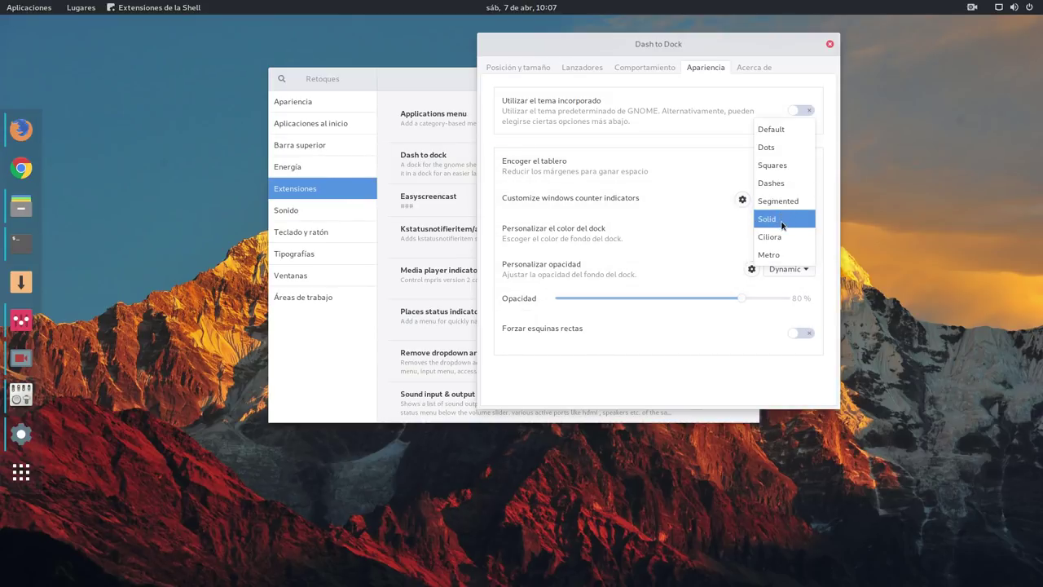
pyautogui.click(782, 220)
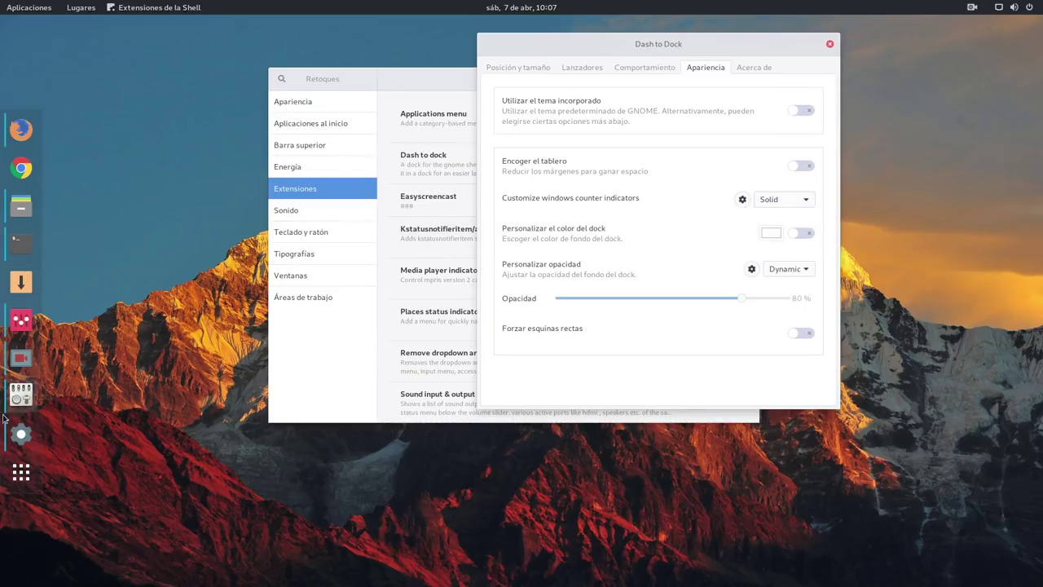
pyautogui.click(773, 203)
pyautogui.click(784, 220)
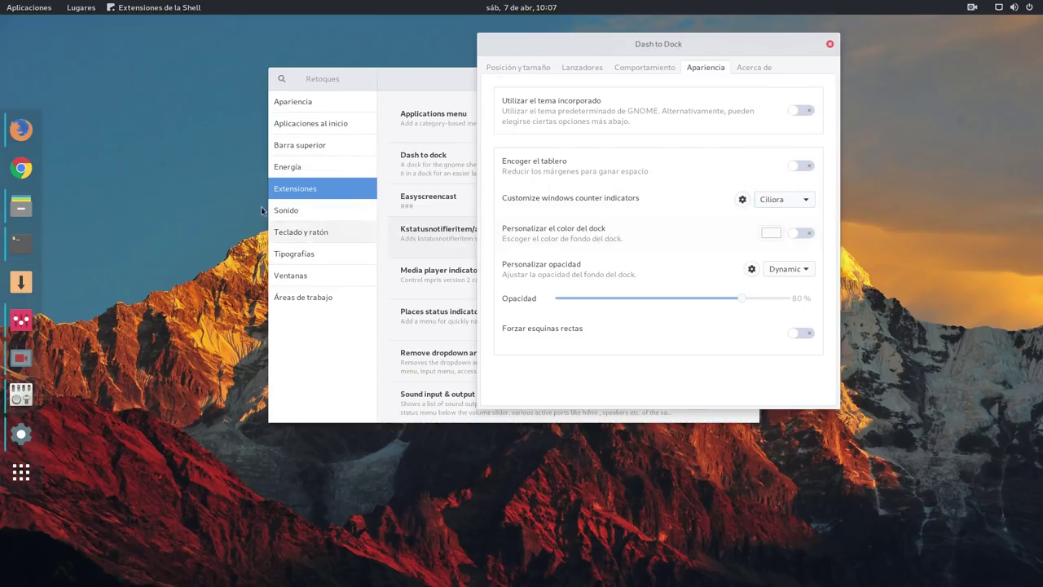
# - Set the windows counter indicators to Metro and enable Use dominant color in their customization settings
pyautogui.click(778, 199)
pyautogui.click(783, 218)
pyautogui.click(742, 201)
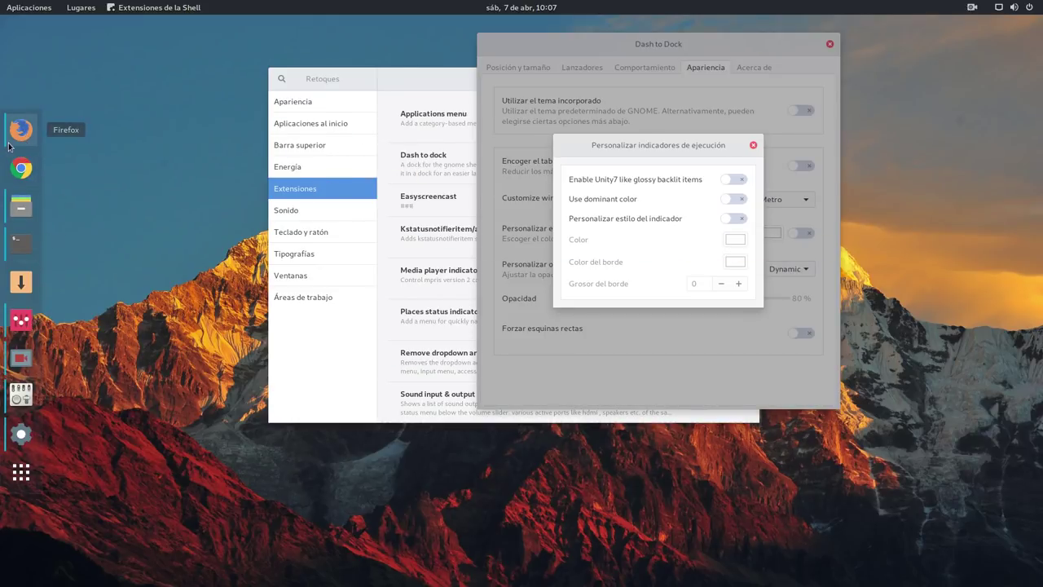
pyautogui.click(736, 201)
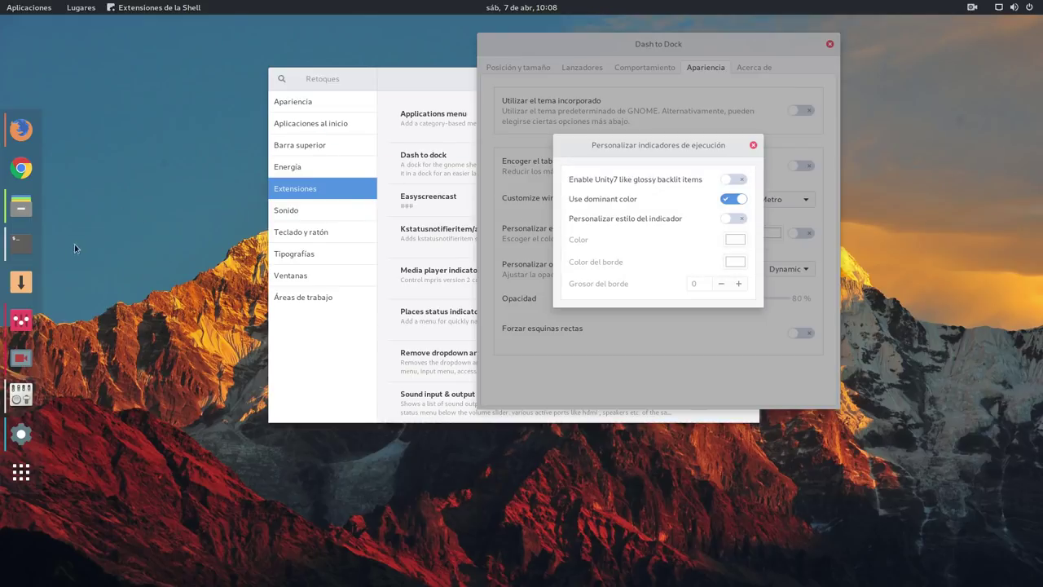
# - Try the custom indicator style and the Unity7 like glossy backlit items options, turning each off again, and close the indicator customization settings
pyautogui.click(733, 221)
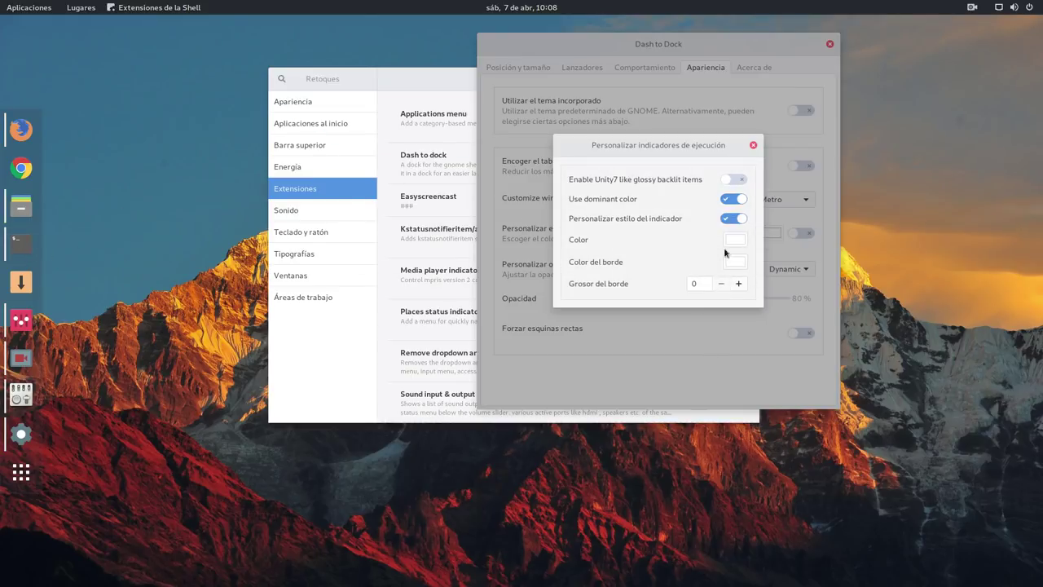
pyautogui.click(727, 220)
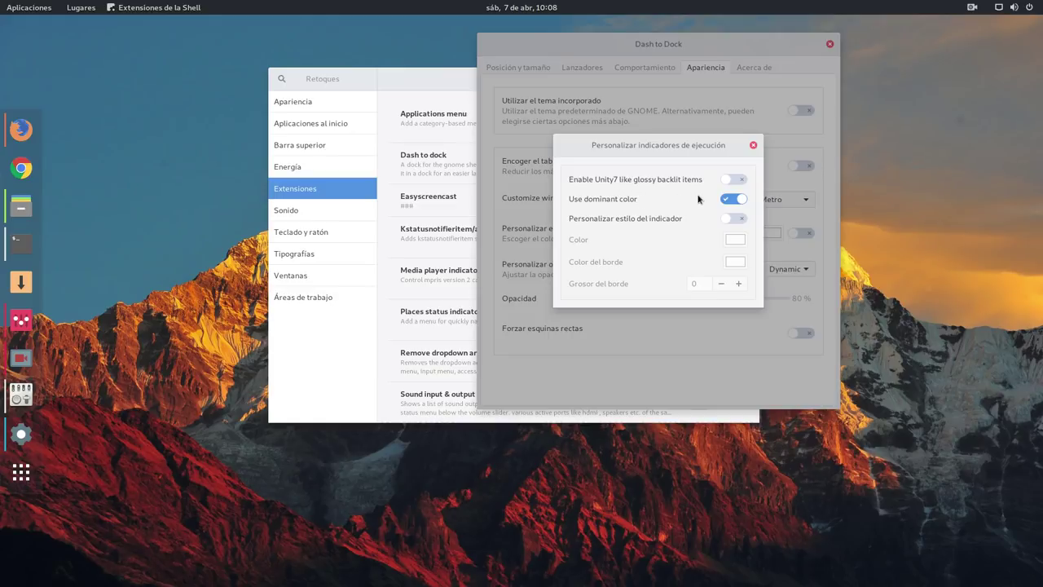
pyautogui.click(733, 180)
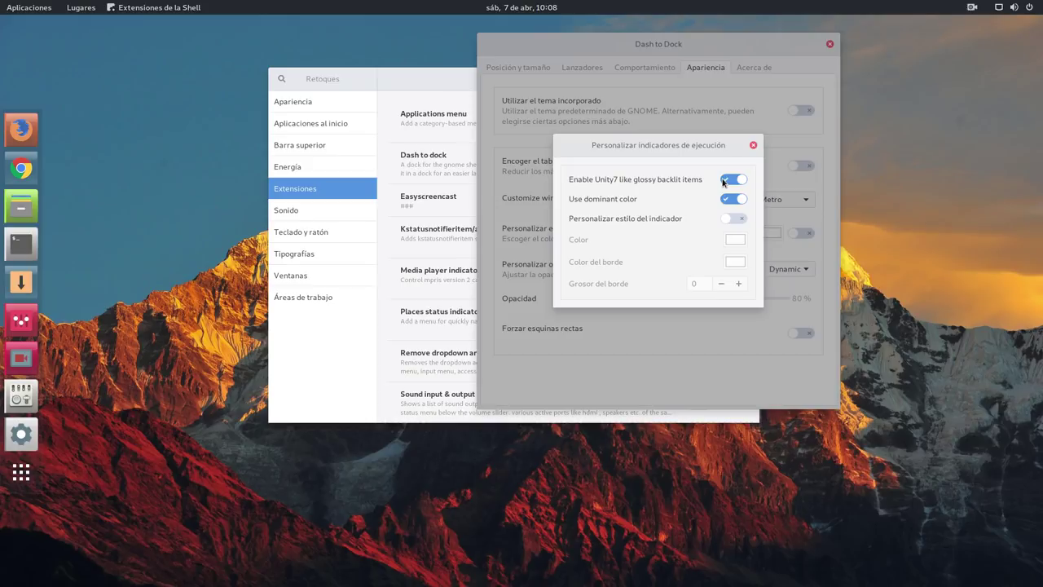
pyautogui.click(733, 179)
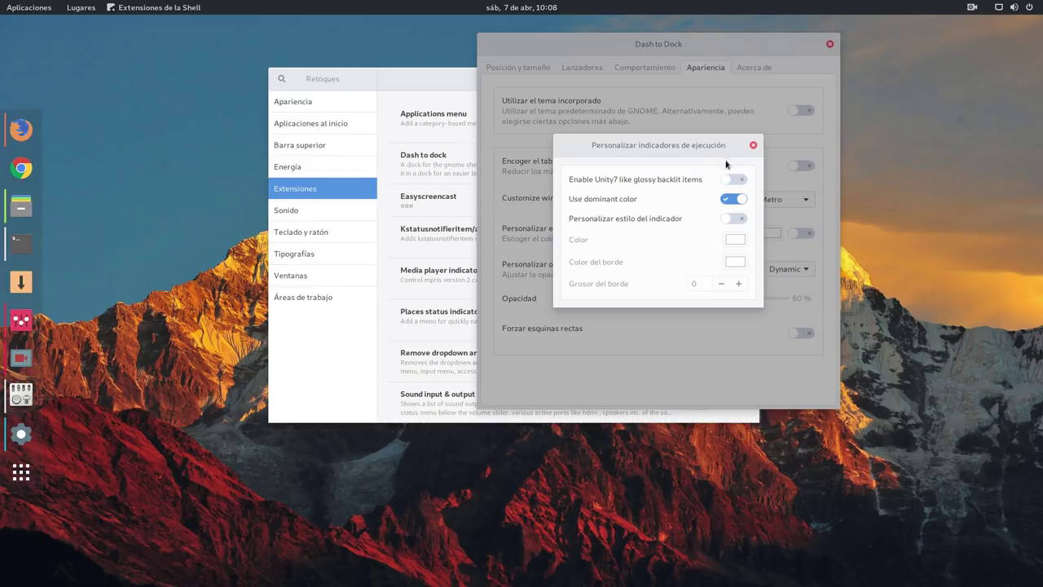
pyautogui.click(752, 145)
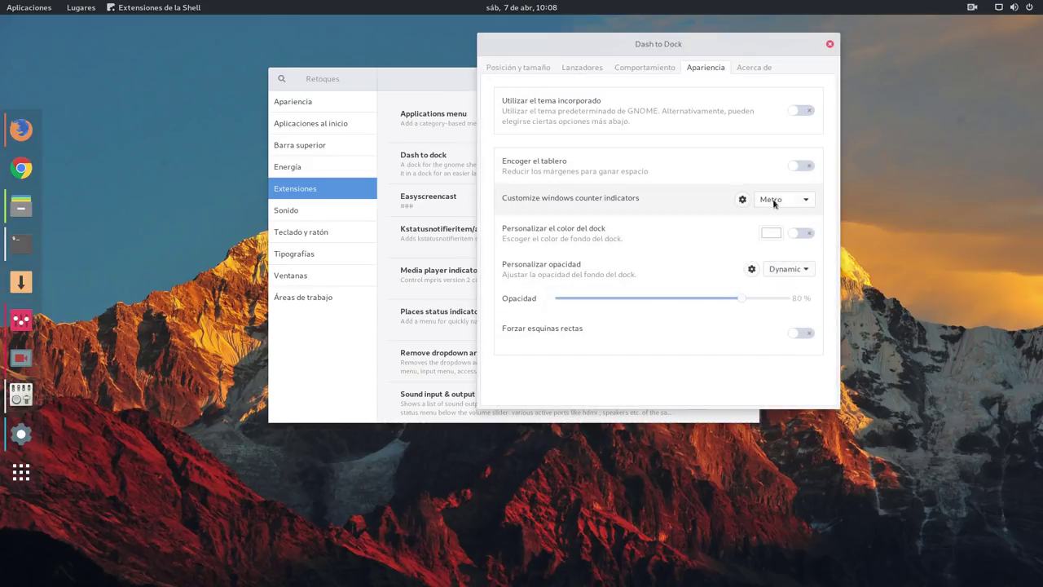
# - Switch the windows counter indicators to Segmented and check their customization settings
pyautogui.click(774, 200)
pyautogui.click(776, 147)
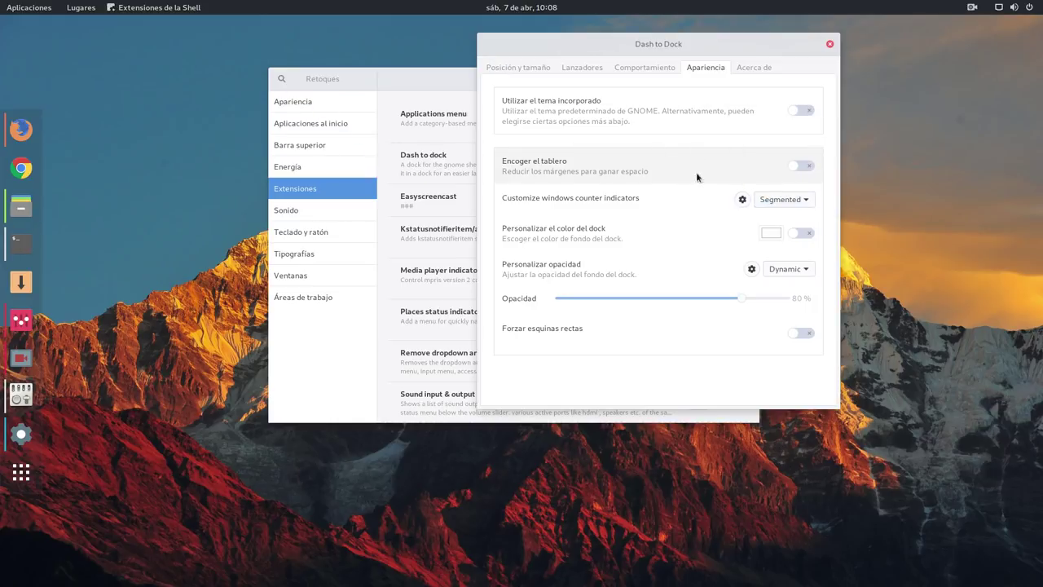
pyautogui.click(741, 199)
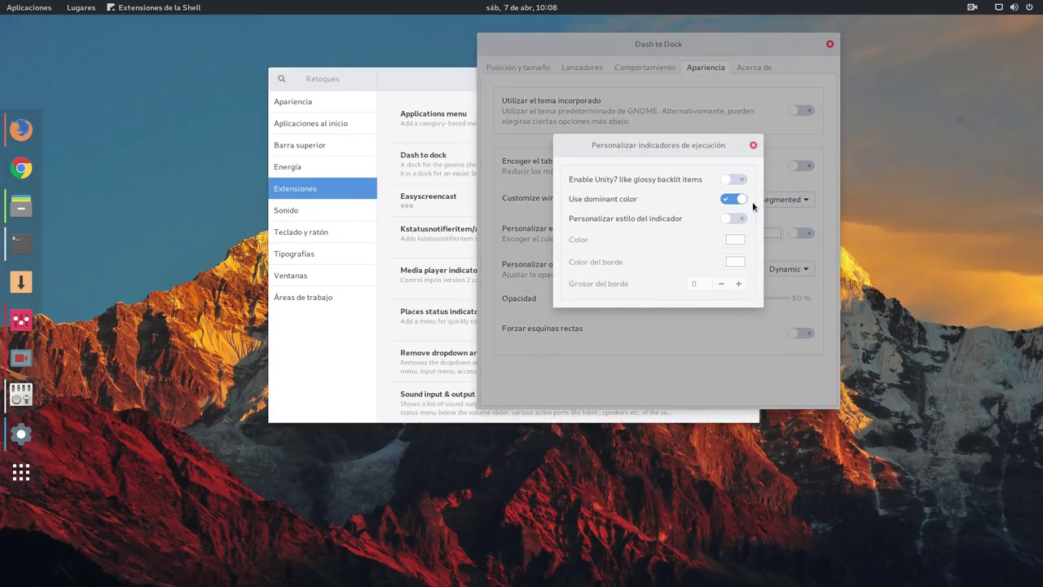
pyautogui.click(753, 145)
# - Try the Dashes, Solid and Segmented styles for the windows counter indicators, revisiting Solid and ending on Ciliora
pyautogui.click(778, 200)
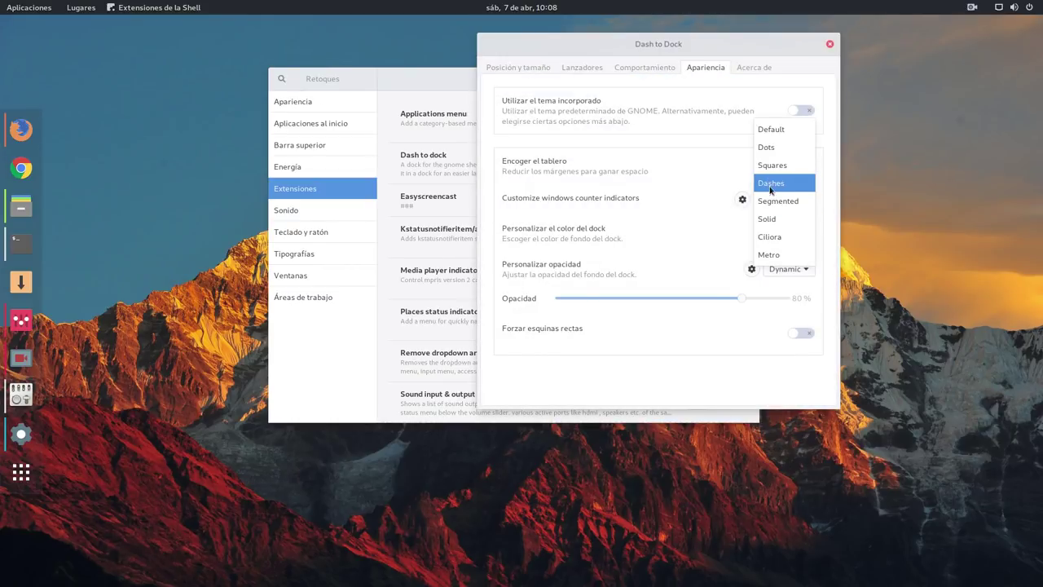
pyautogui.click(769, 184)
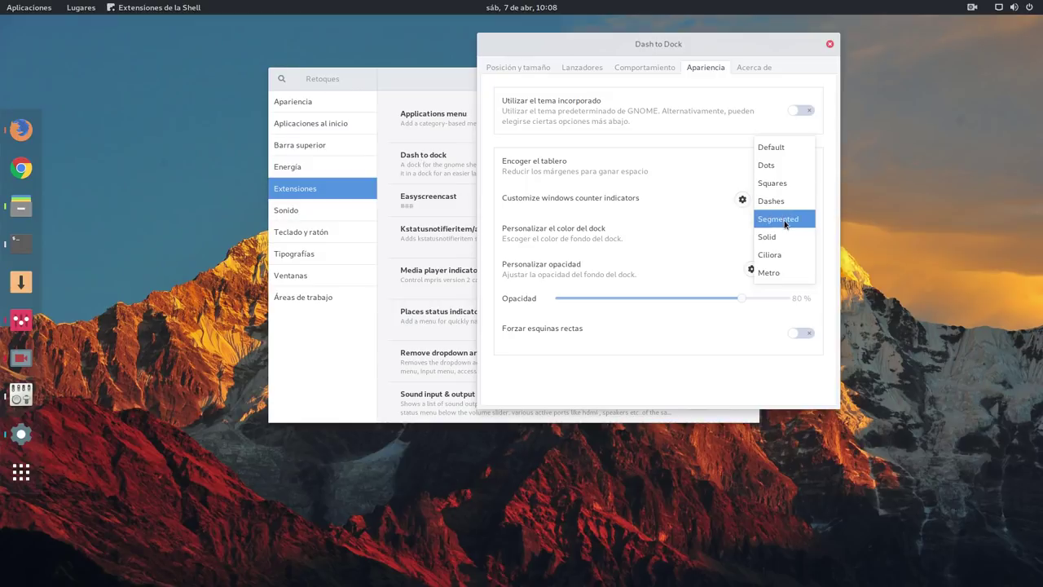
pyautogui.click(778, 238)
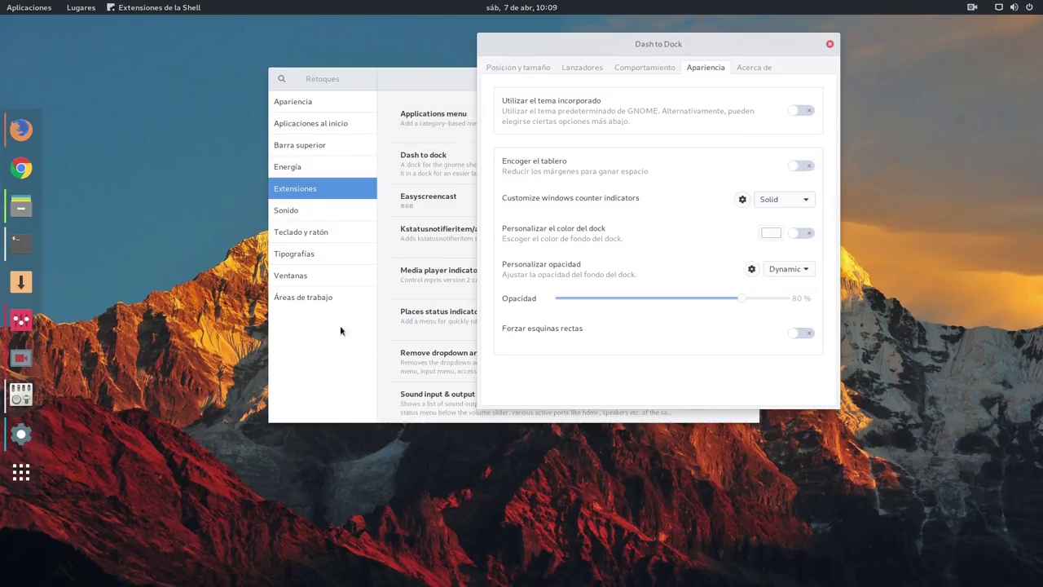
pyautogui.click(784, 200)
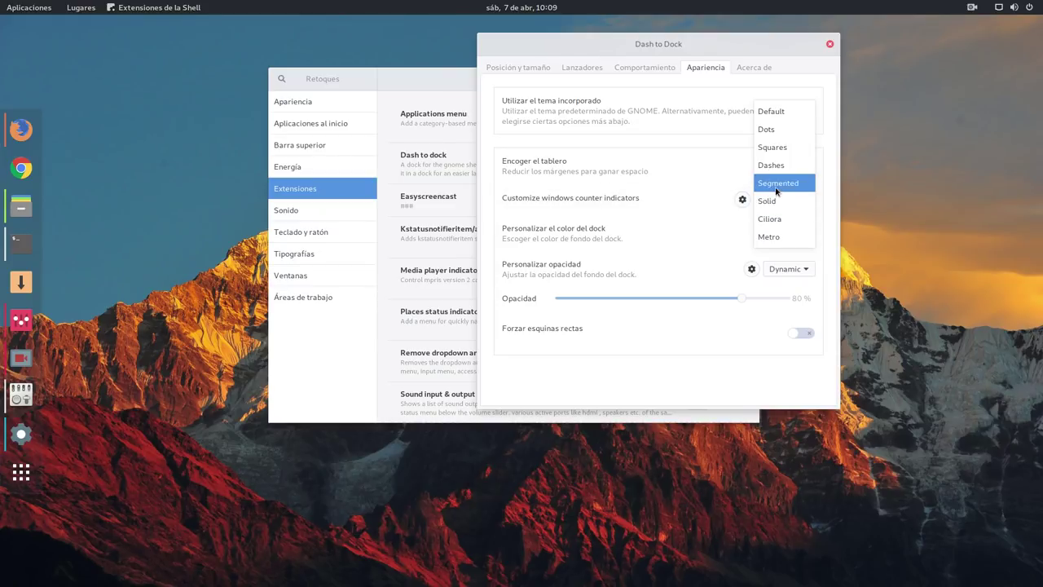
pyautogui.click(776, 187)
pyautogui.click(771, 200)
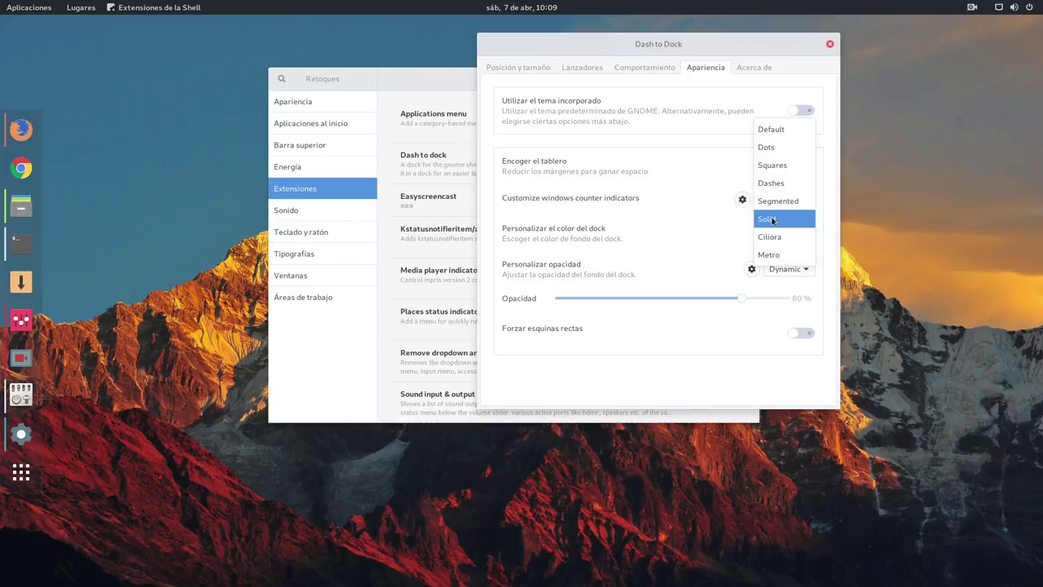
pyautogui.click(771, 218)
pyautogui.click(774, 200)
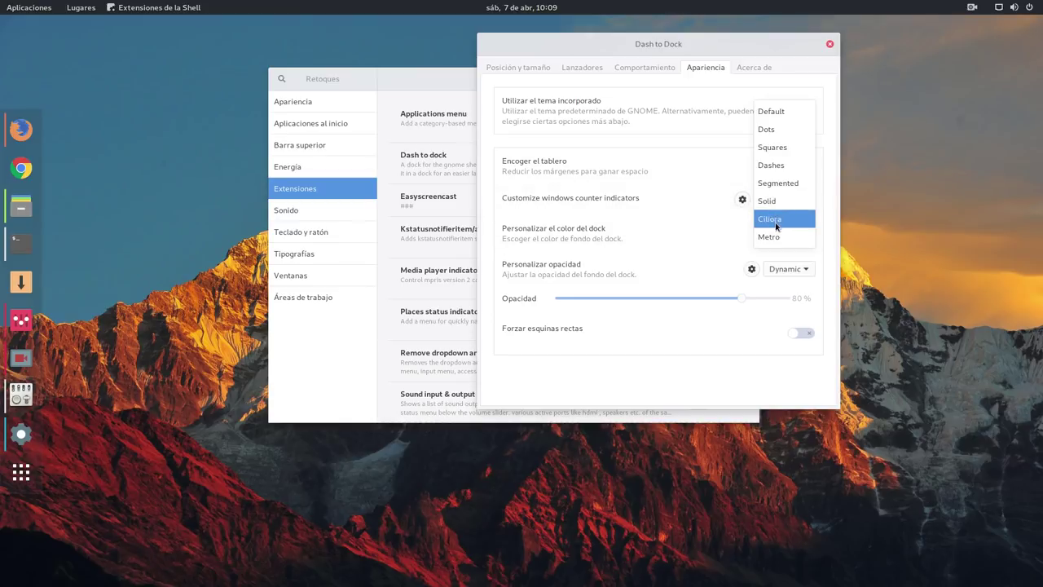
pyautogui.click(779, 227)
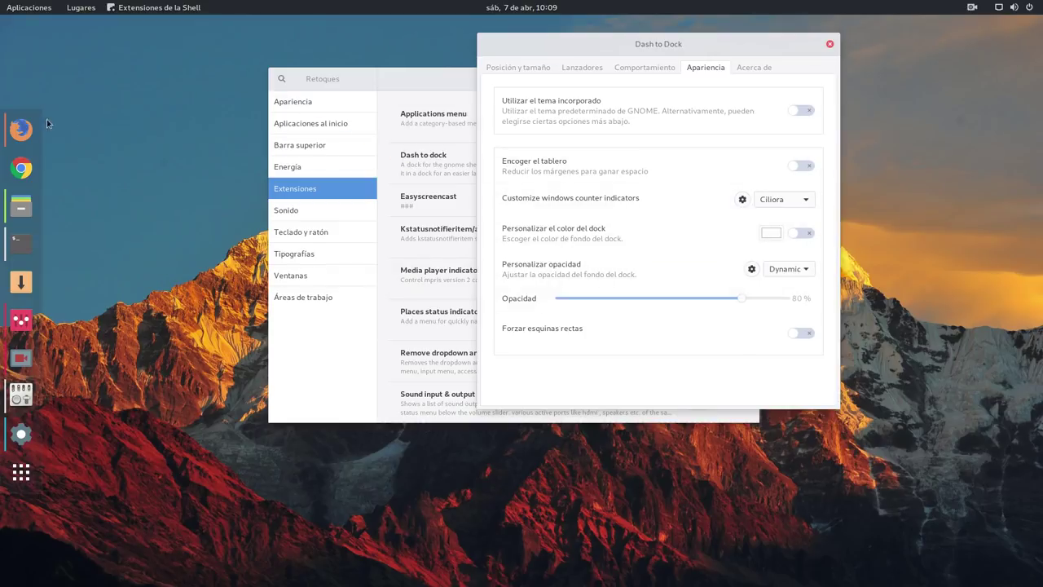
# - Show and minimize the Firefox window, and open a second Terminal window offset from the first one
pyautogui.click(24, 130)
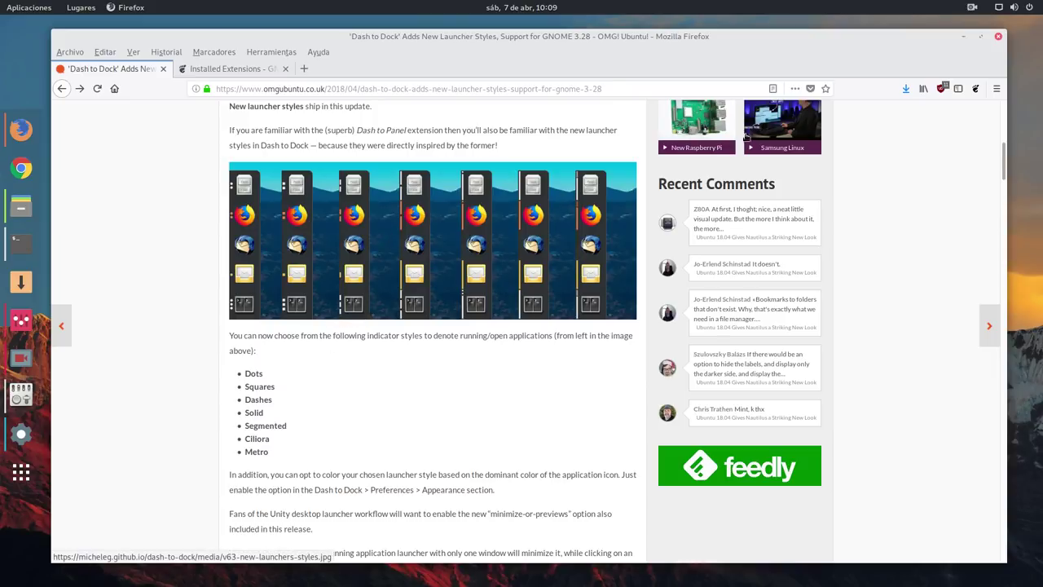
pyautogui.click(963, 36)
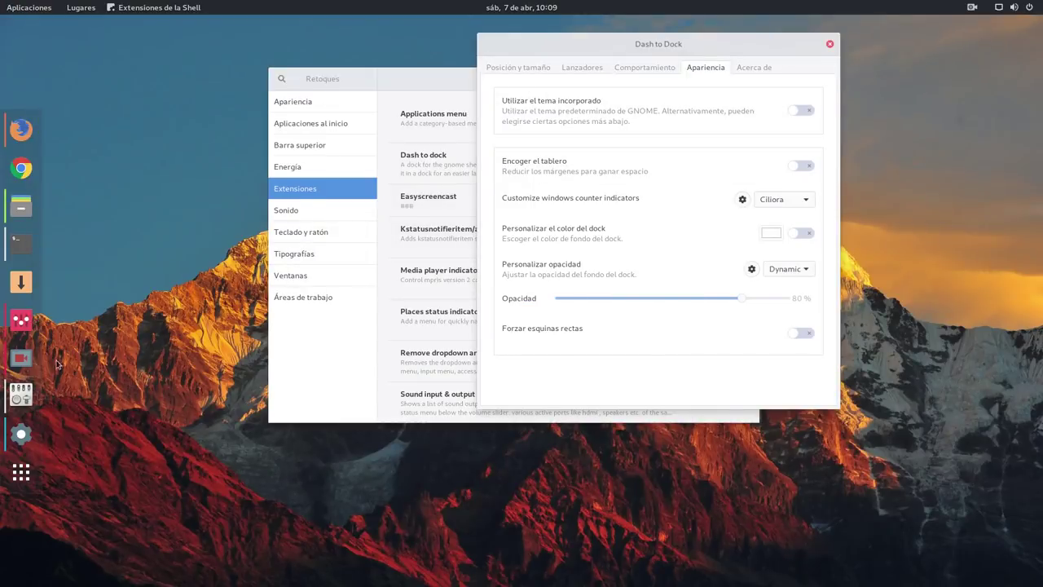
pyautogui.click(21, 242)
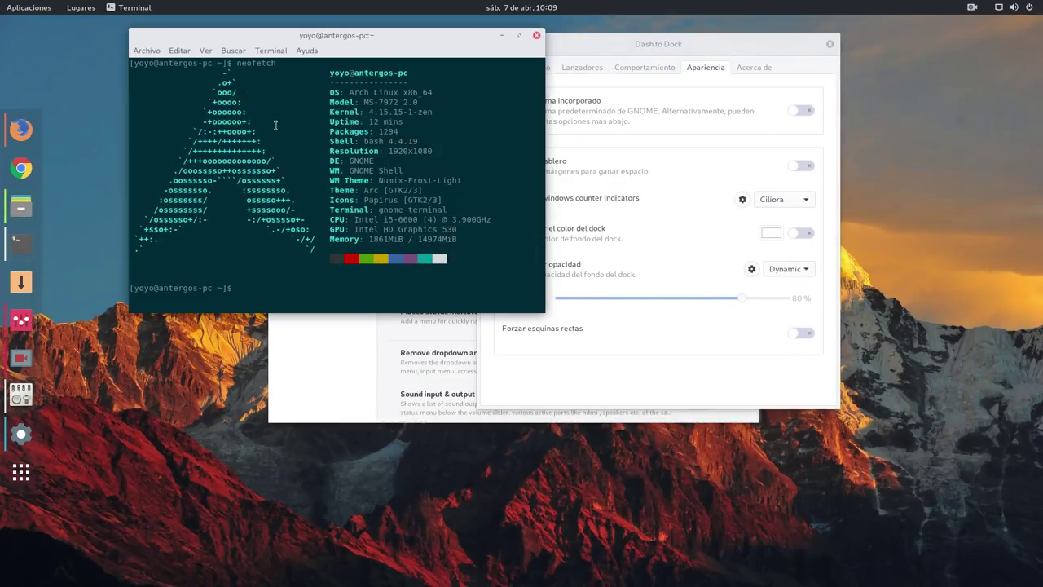
pyautogui.click(154, 52)
pyautogui.click(167, 68)
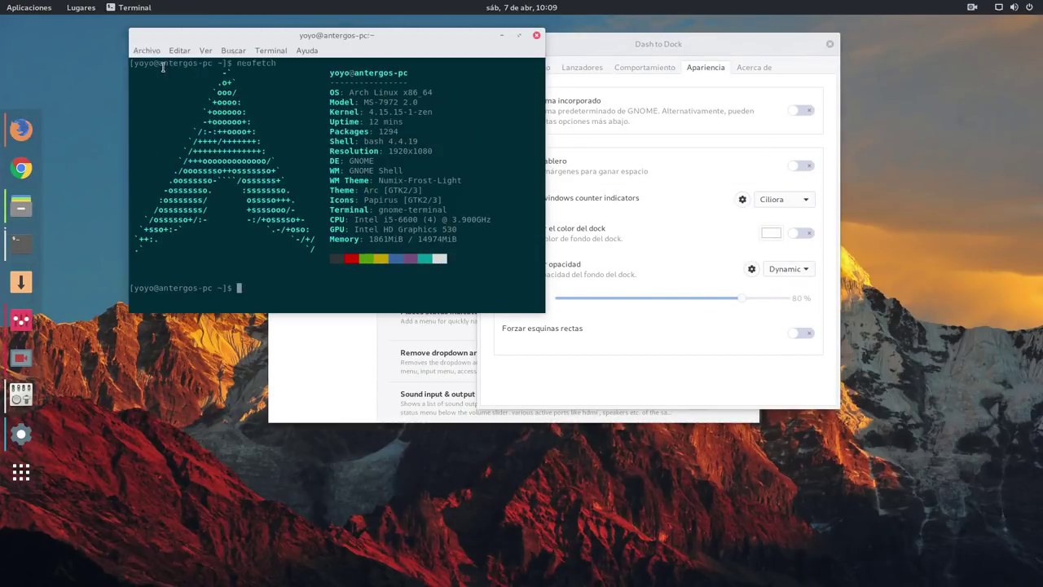
pyautogui.moveTo(226, 25); pyautogui.dragTo(431, 97)
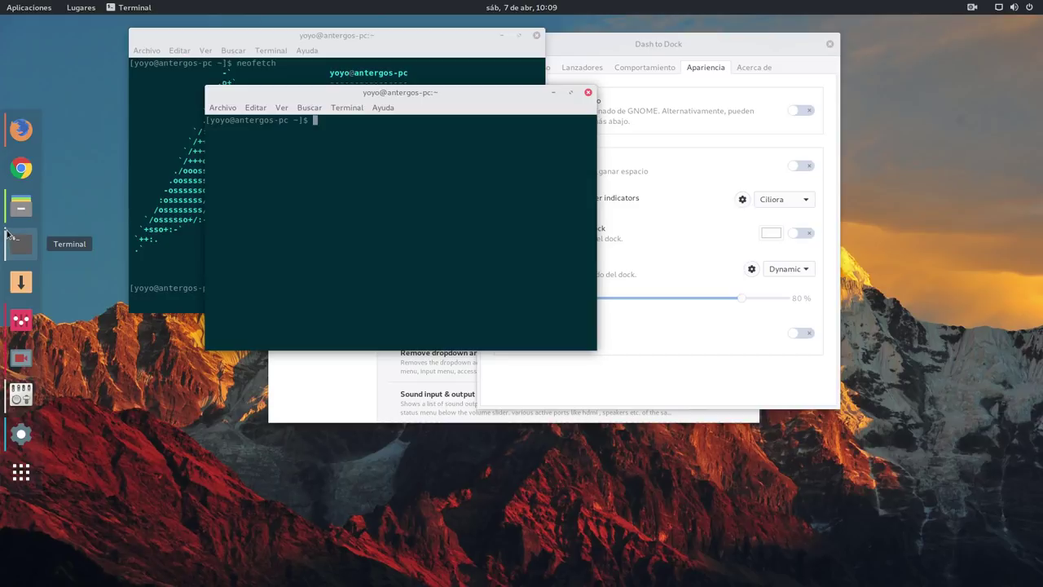
# - Bring up the file manager from the dock and open an additional file manager window
pyautogui.click(21, 205)
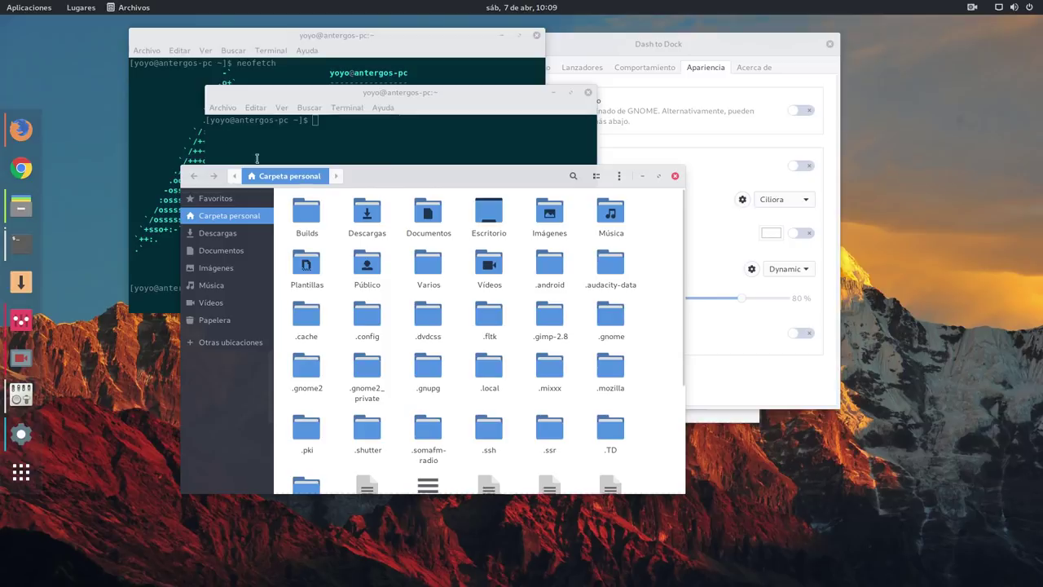
pyautogui.click(130, 12)
pyautogui.click(135, 39)
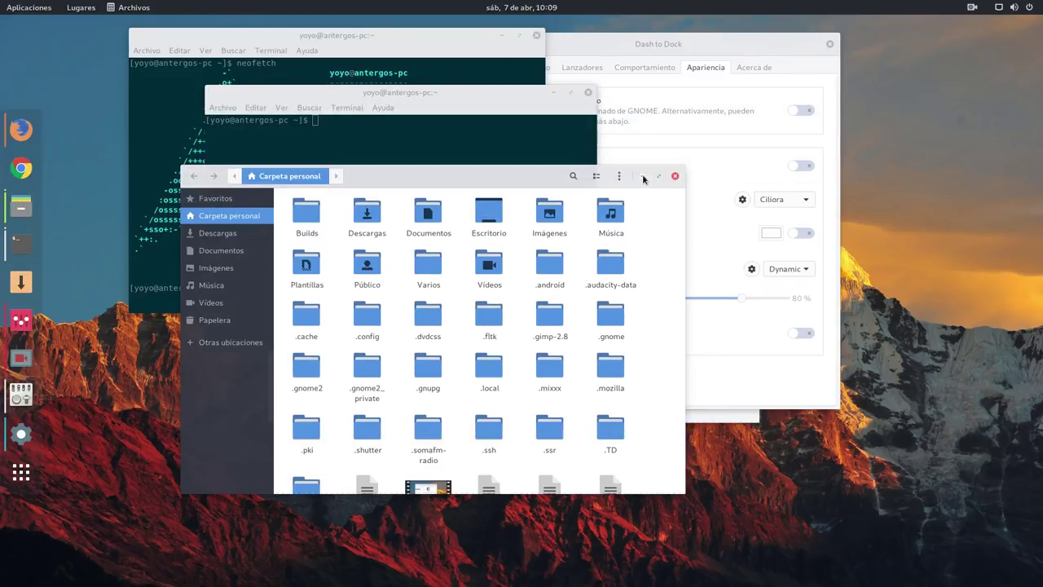
# - Minimize the open file manager and Terminal windows to uncover the Dash to Dock settings
pyautogui.click(644, 176)
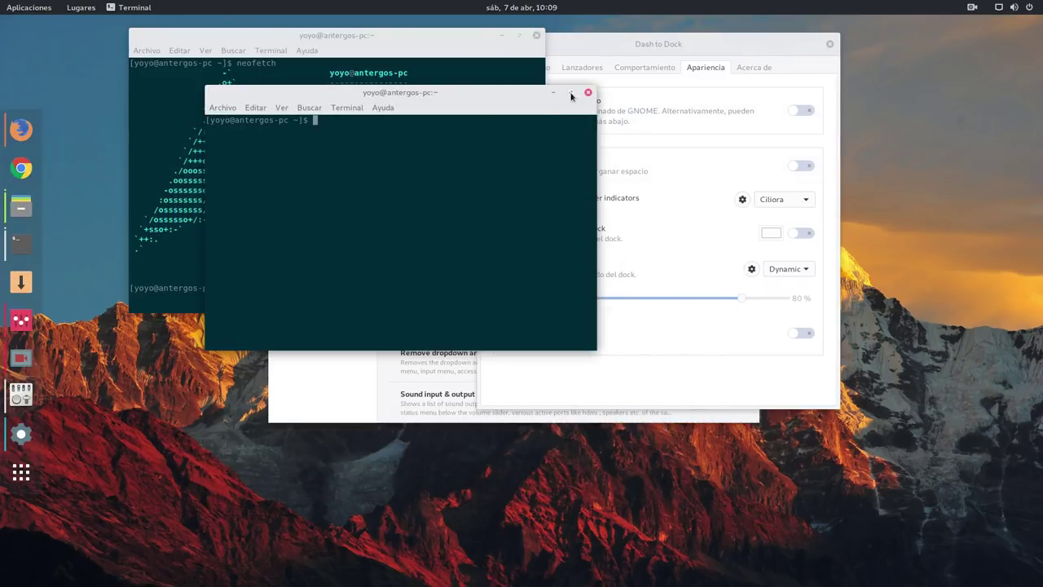
pyautogui.click(552, 93)
pyautogui.click(502, 36)
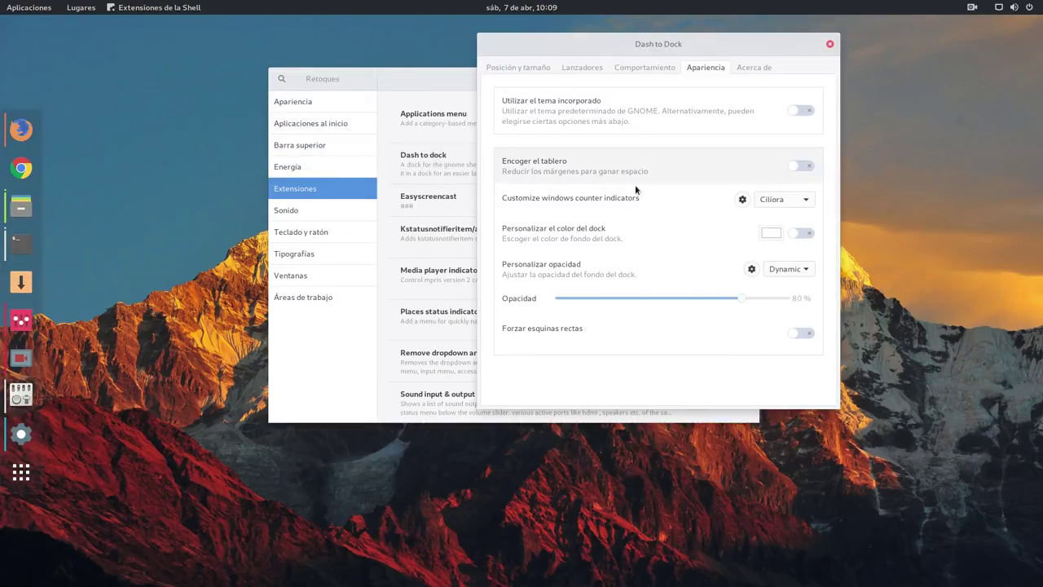
# - Try the Metro and Dashes styles for the windows counter indicators and settle on Segmented
pyautogui.click(778, 199)
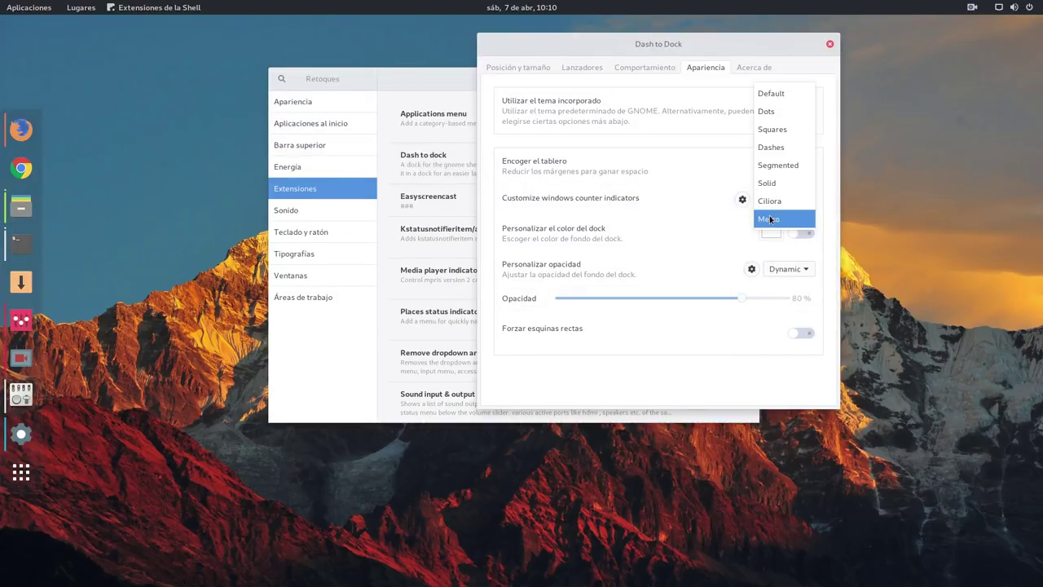
pyautogui.click(768, 218)
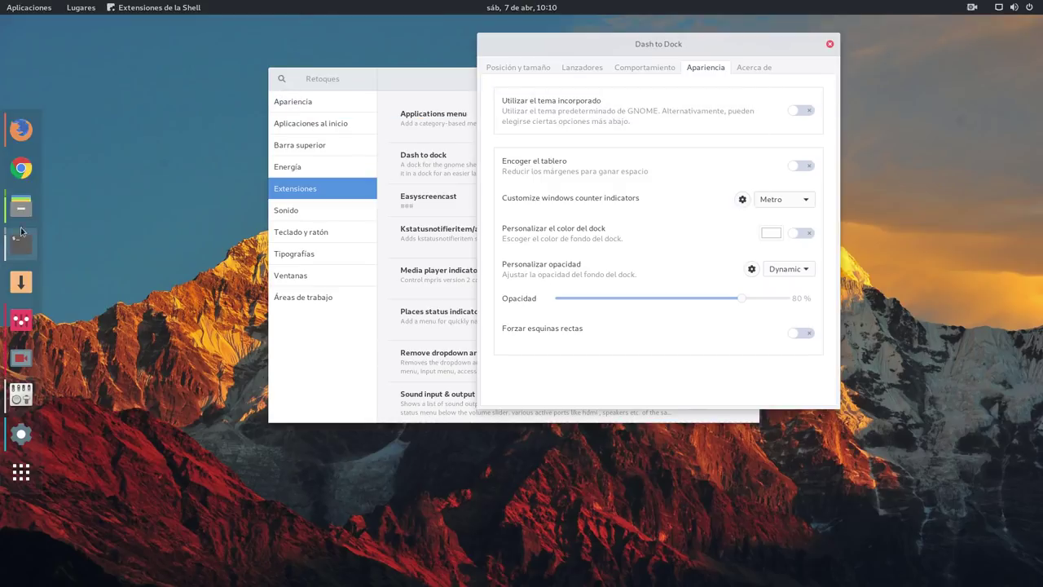
pyautogui.click(775, 203)
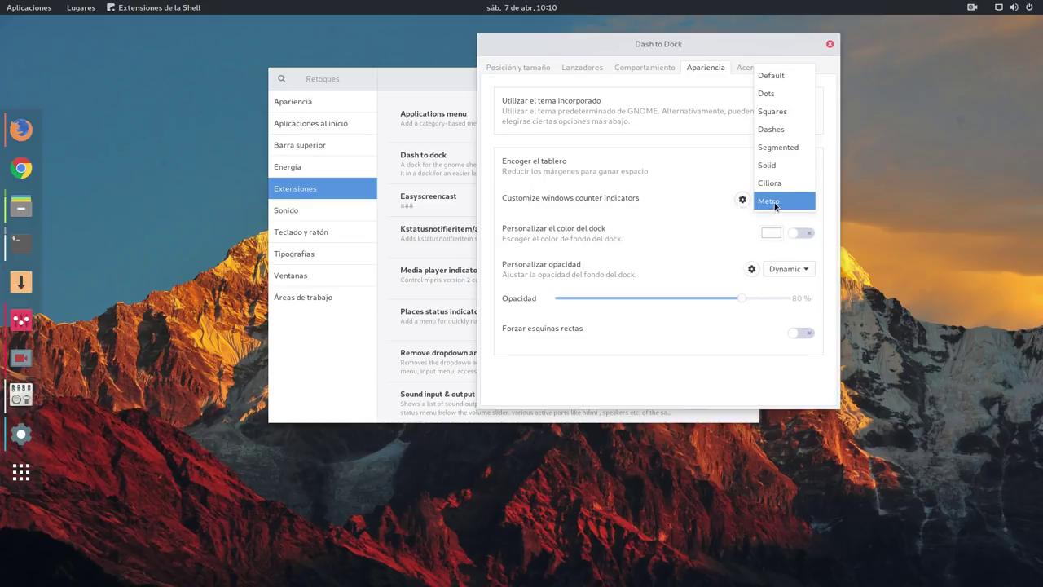
pyautogui.click(775, 128)
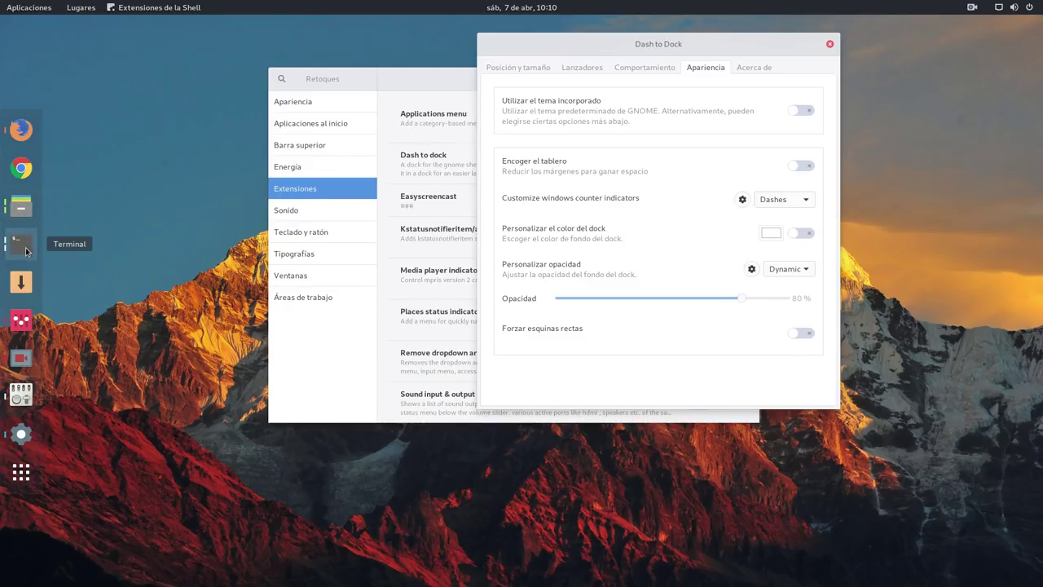
pyautogui.click(784, 200)
pyautogui.click(789, 220)
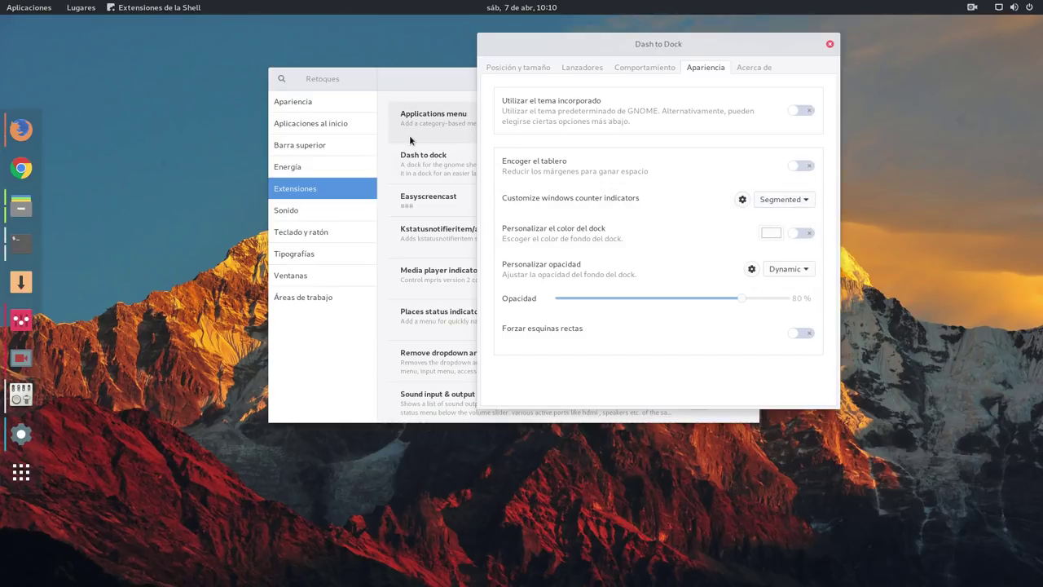
# - Close the Dash to Dock settings and reposition the Retoques window on the desktop
pyautogui.moveTo(717, 42); pyautogui.dragTo(438, 43)
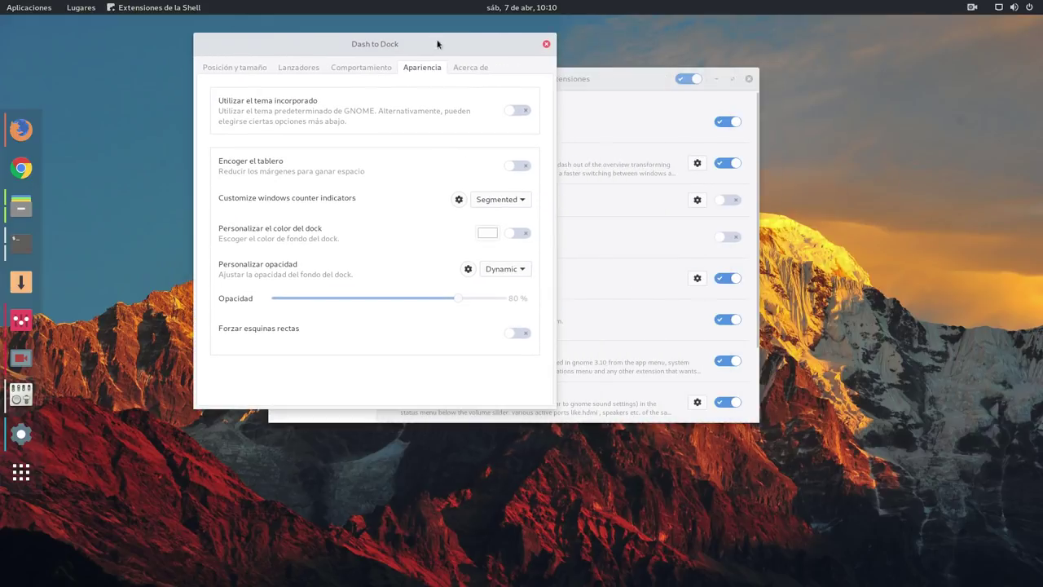
pyautogui.click(546, 44)
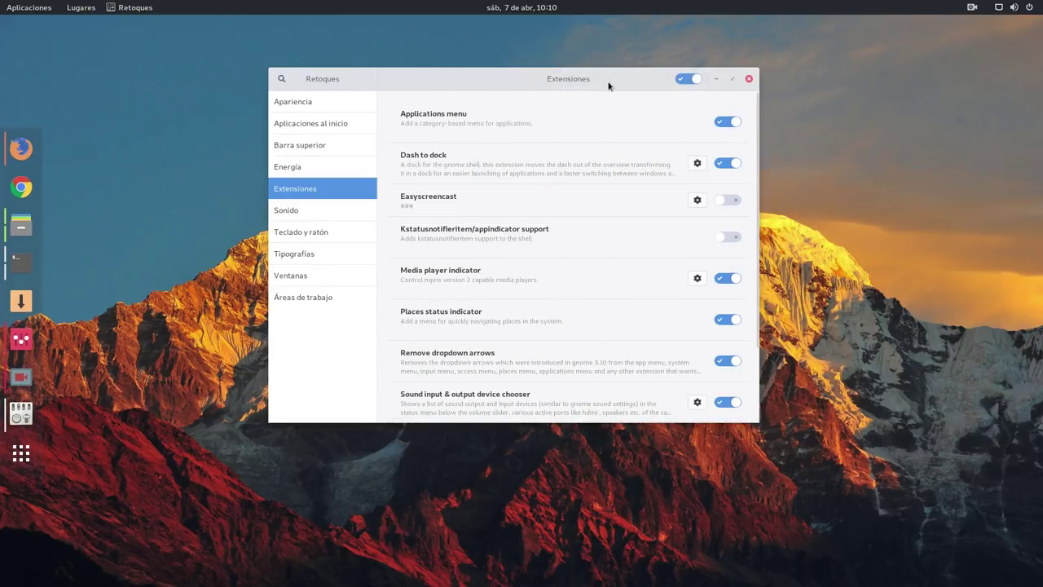
pyautogui.moveTo(607, 85); pyautogui.dragTo(636, 88)
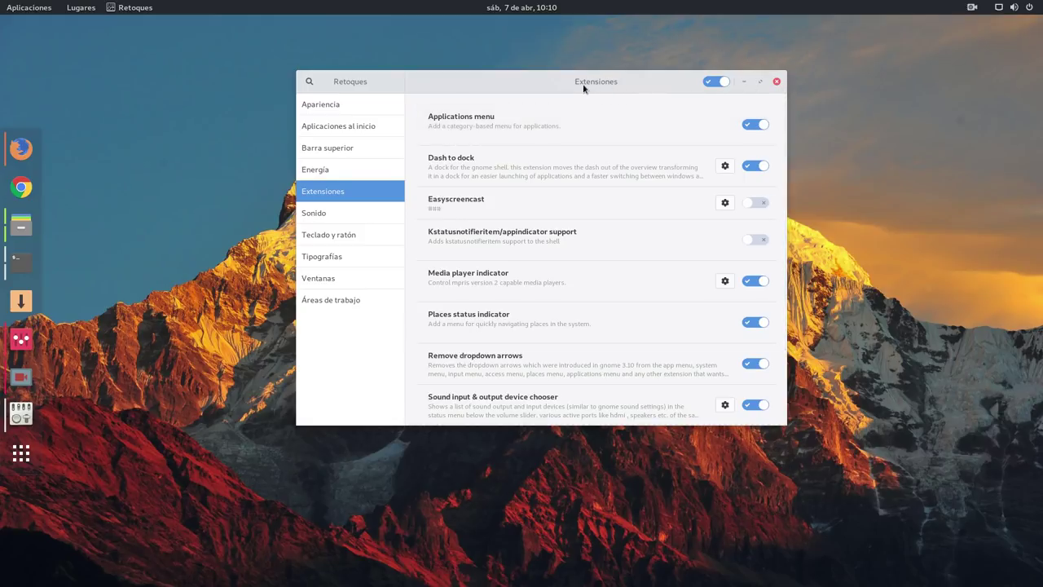
pyautogui.moveTo(575, 82); pyautogui.dragTo(613, 66)
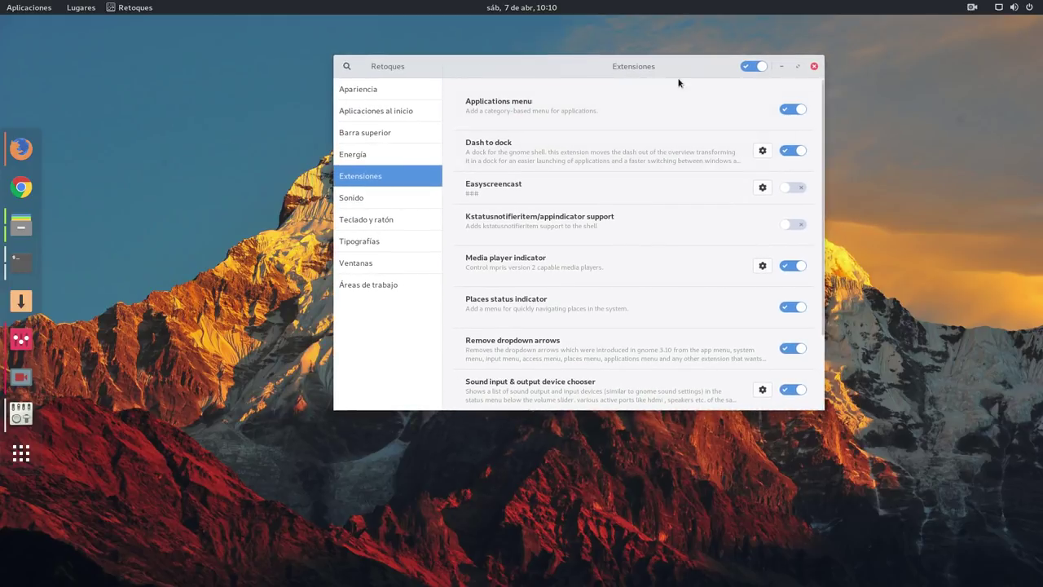
pyautogui.moveTo(676, 76); pyautogui.dragTo(516, 67)
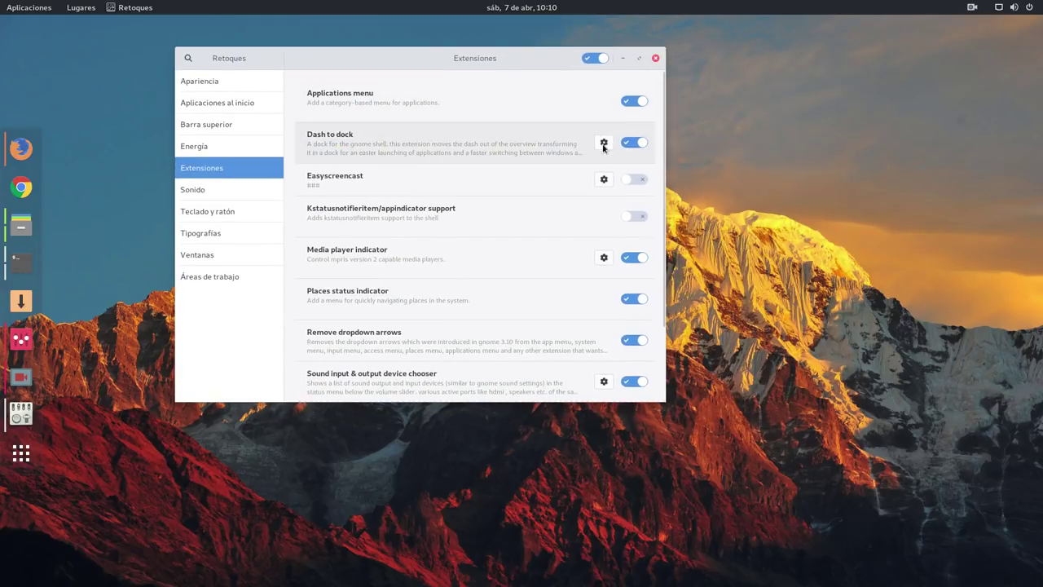
# - Reopen the Dash to Dock appearance settings beside the Retoques window and show the running-indicator customization options
pyautogui.click(603, 142)
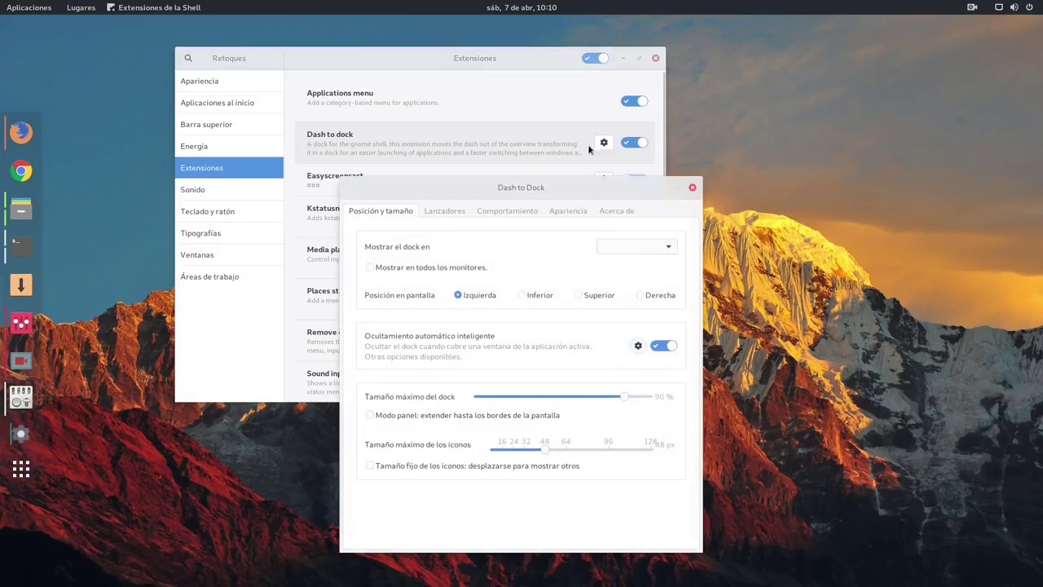
pyautogui.click(568, 213)
pyautogui.moveTo(541, 189); pyautogui.dragTo(745, 183)
pyautogui.click(811, 337)
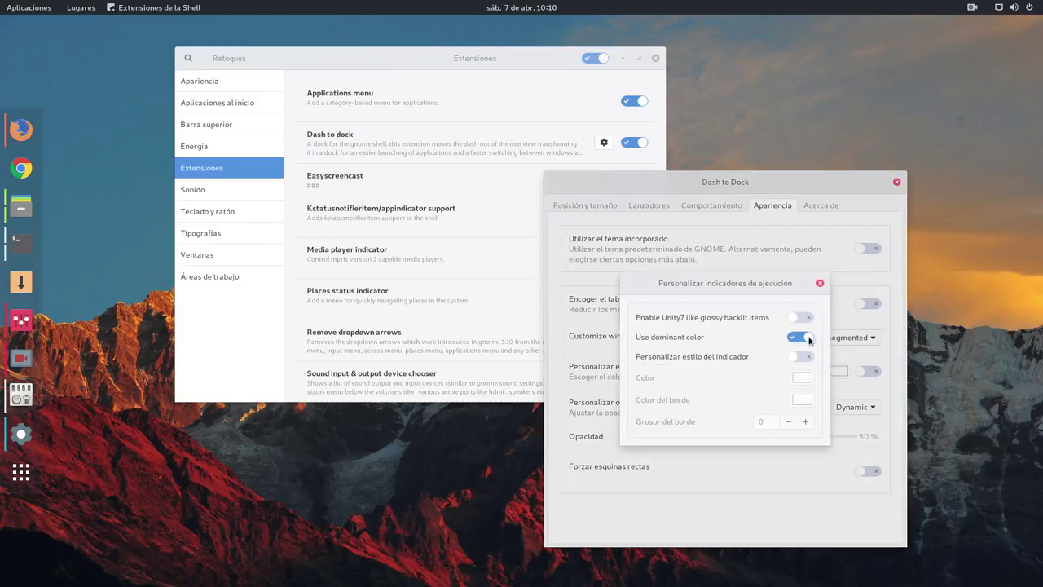
# - Move the Dash to Dock settings and the Retoques window apart so they barely overlap, leaving the running-indicator dialog in front
pyautogui.moveTo(736, 285); pyautogui.dragTo(771, 287)
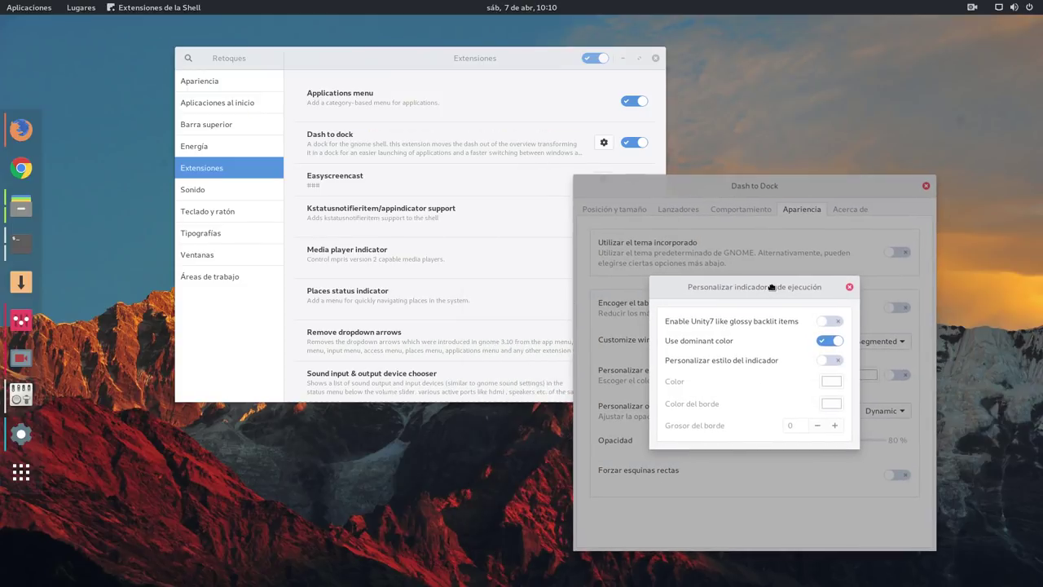
pyautogui.moveTo(456, 57); pyautogui.dragTo(386, 69)
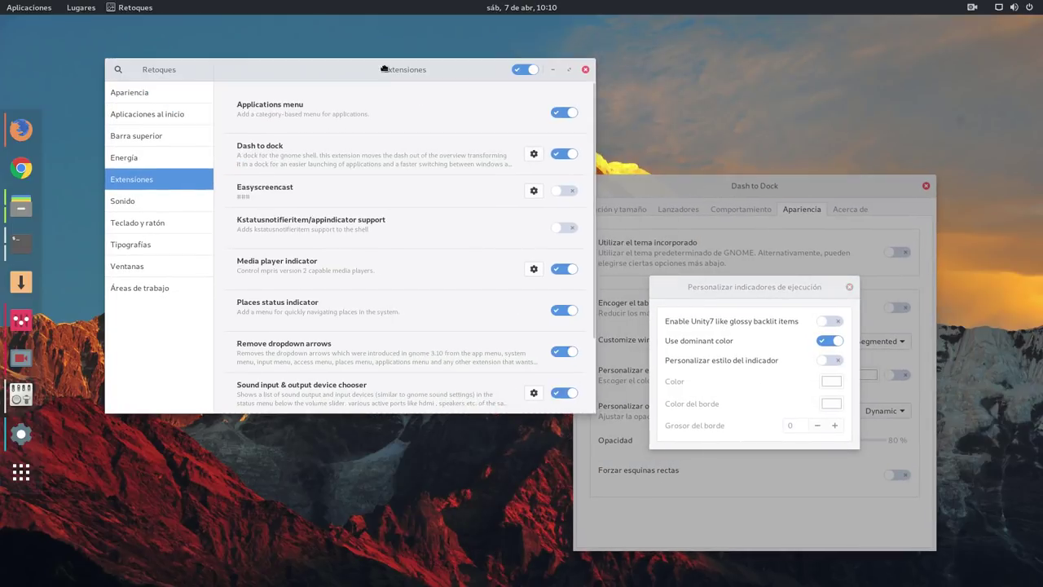
pyautogui.click(696, 179)
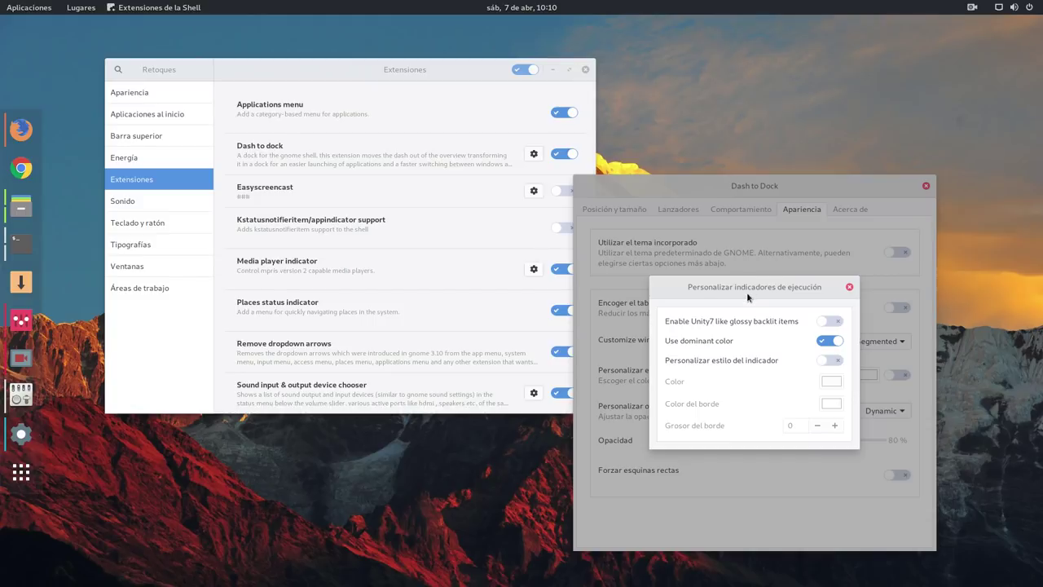
# - Move the Dash to Dock settings clear of the Retoques window, closing the running-indicator customization for the move and reopening it
pyautogui.click(849, 286)
pyautogui.moveTo(804, 204); pyautogui.dragTo(894, 114)
pyautogui.click(927, 249)
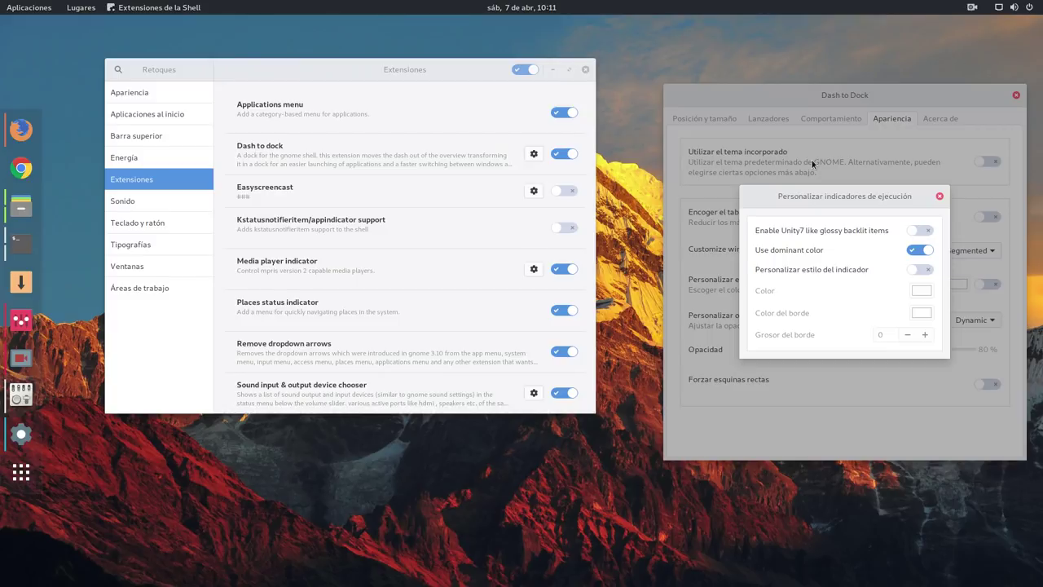
# - Clear the desktop by closing the Dash to Dock settings and minimizing Retoques, and bring up the SimpleScreenRecorder window
pyautogui.click(940, 197)
pyautogui.click(1016, 95)
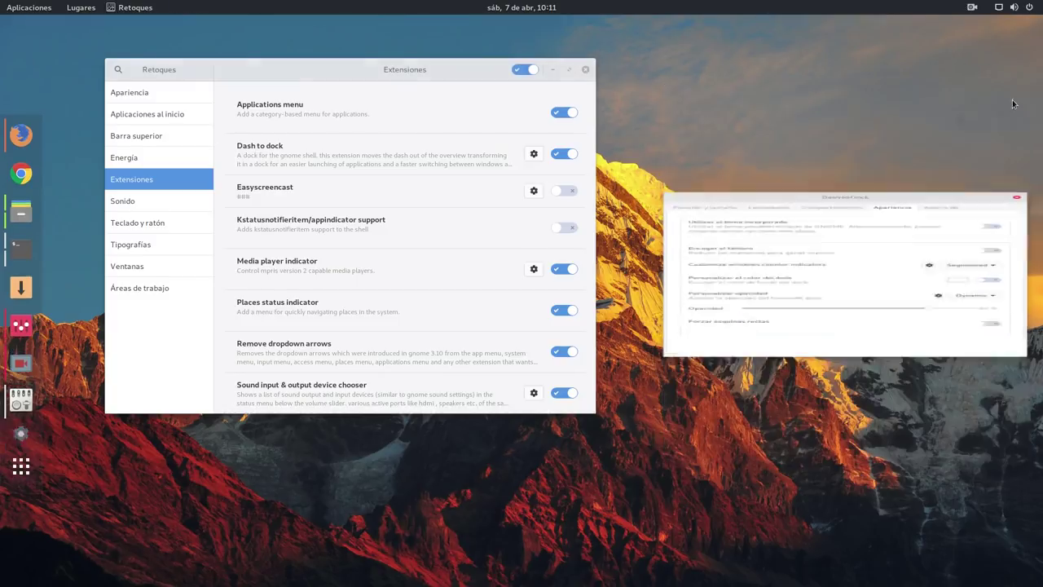
pyautogui.click(553, 71)
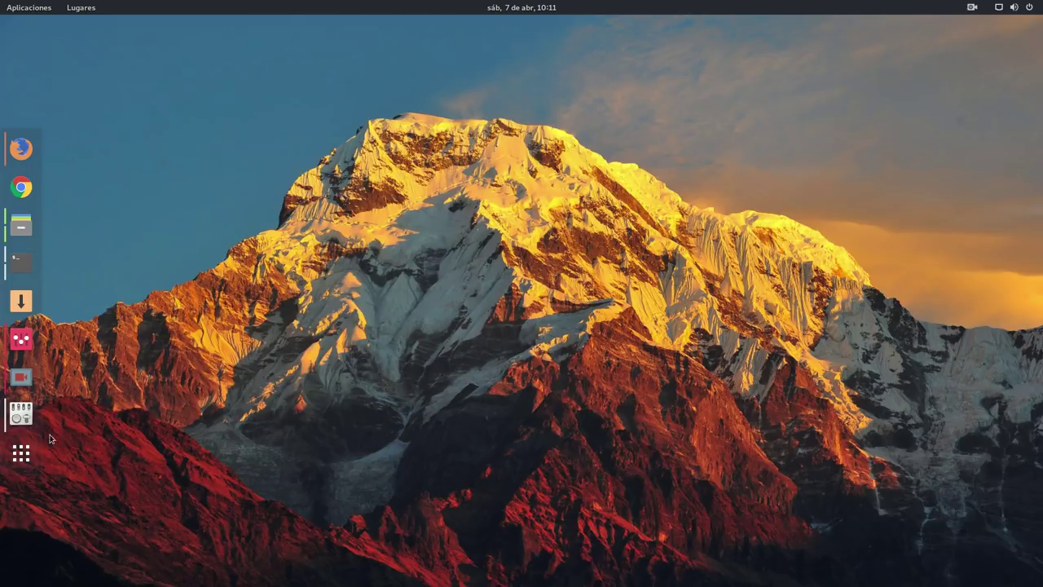
pyautogui.click(24, 377)
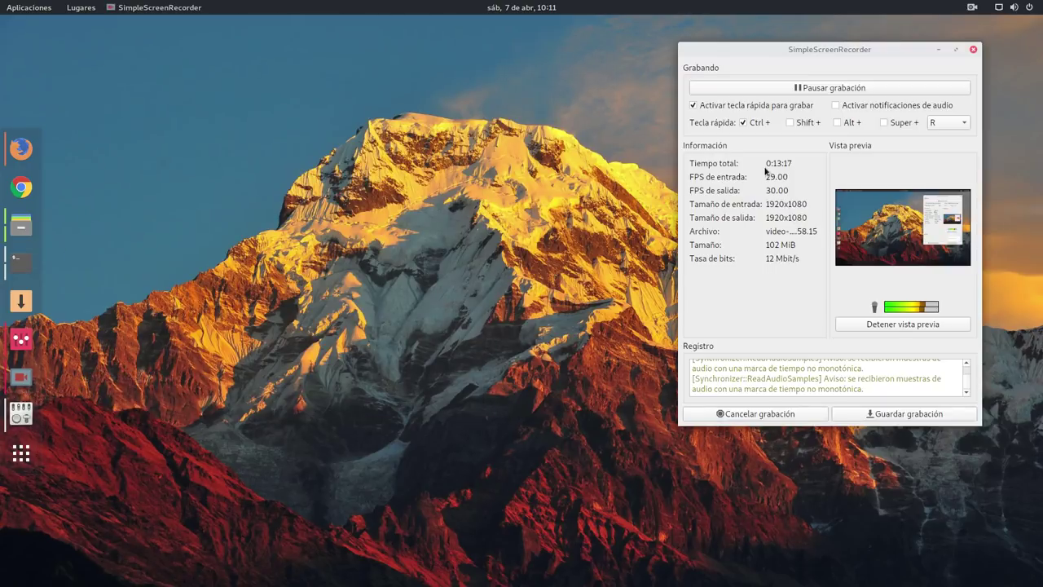